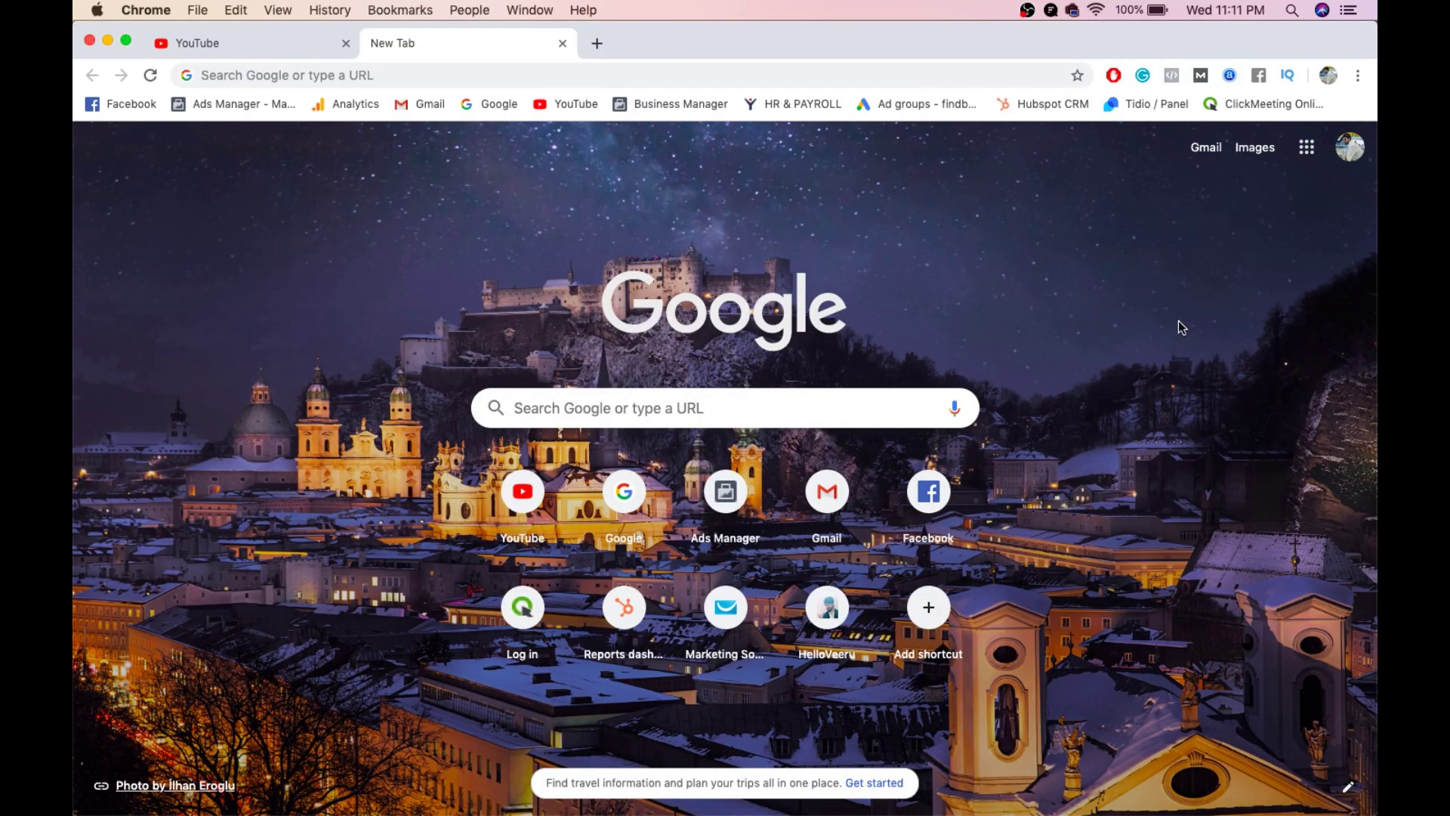
Step: Focus the address bar of the new tab to enter a web address
left_click(466, 75)
type("go")
Step: Go to google.com, search for 'freenom' and follow the top result to the Freenom site
key("Return")
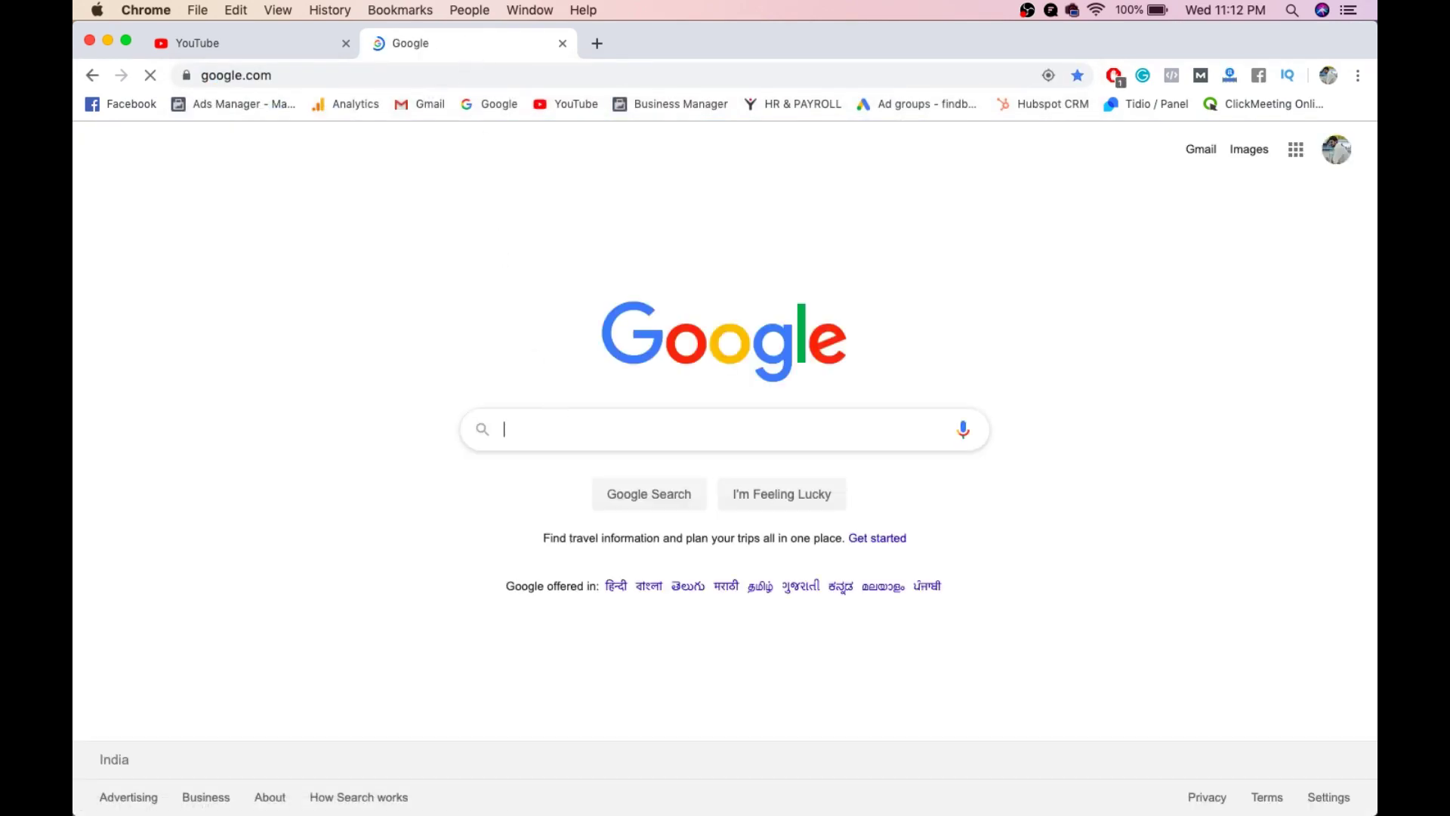
type("freenom")
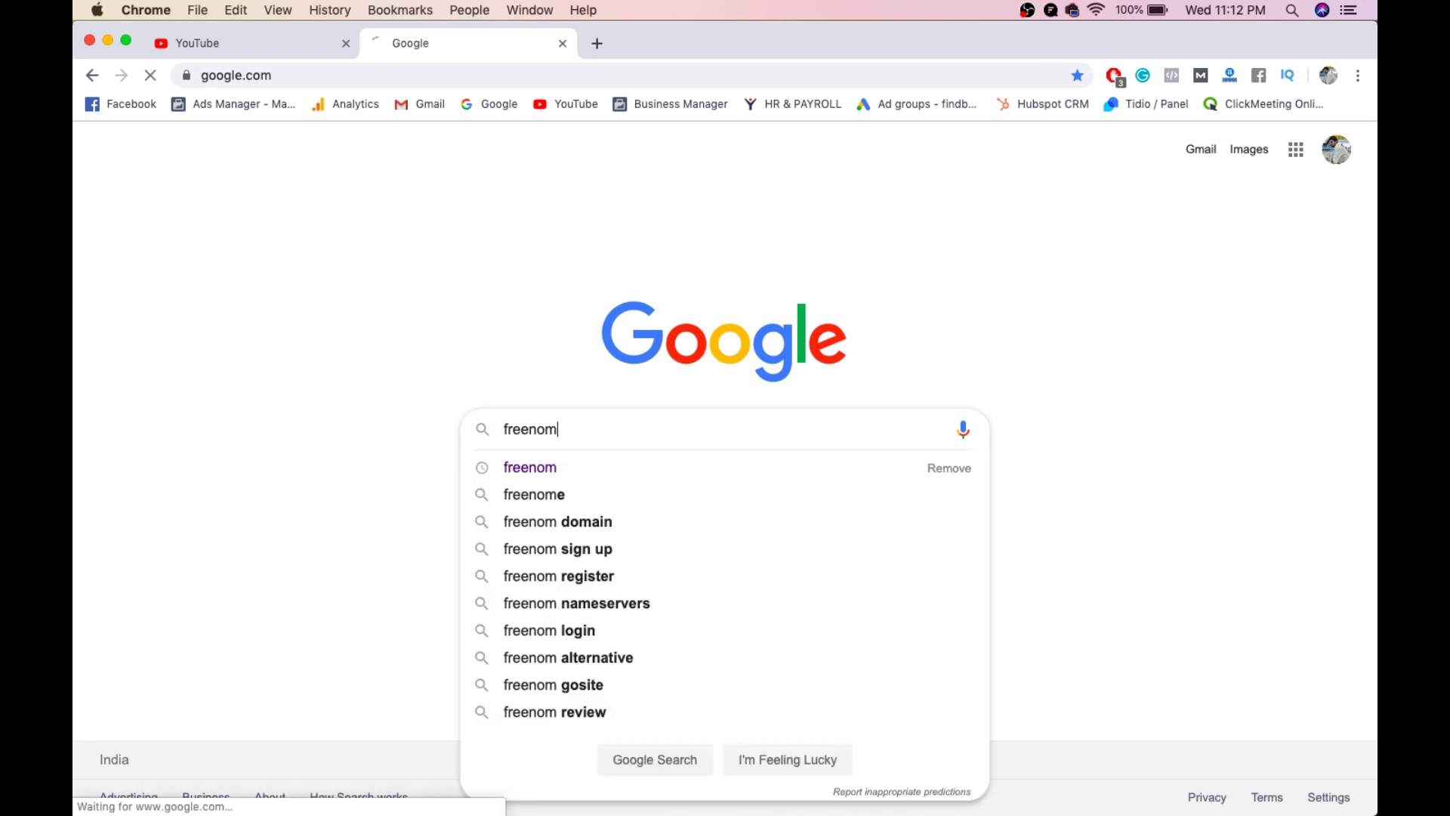
key("Return")
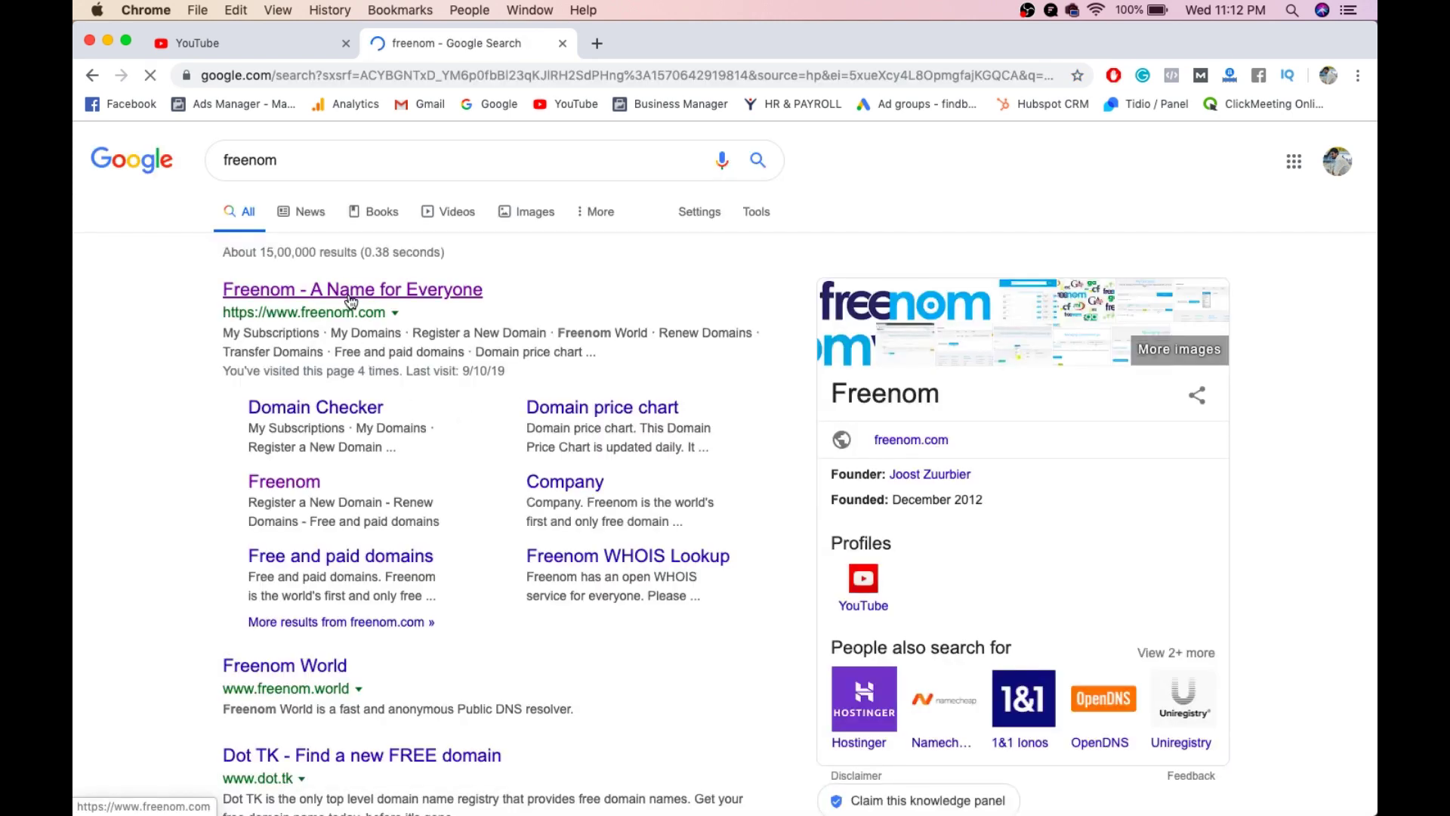
left_click(350, 296)
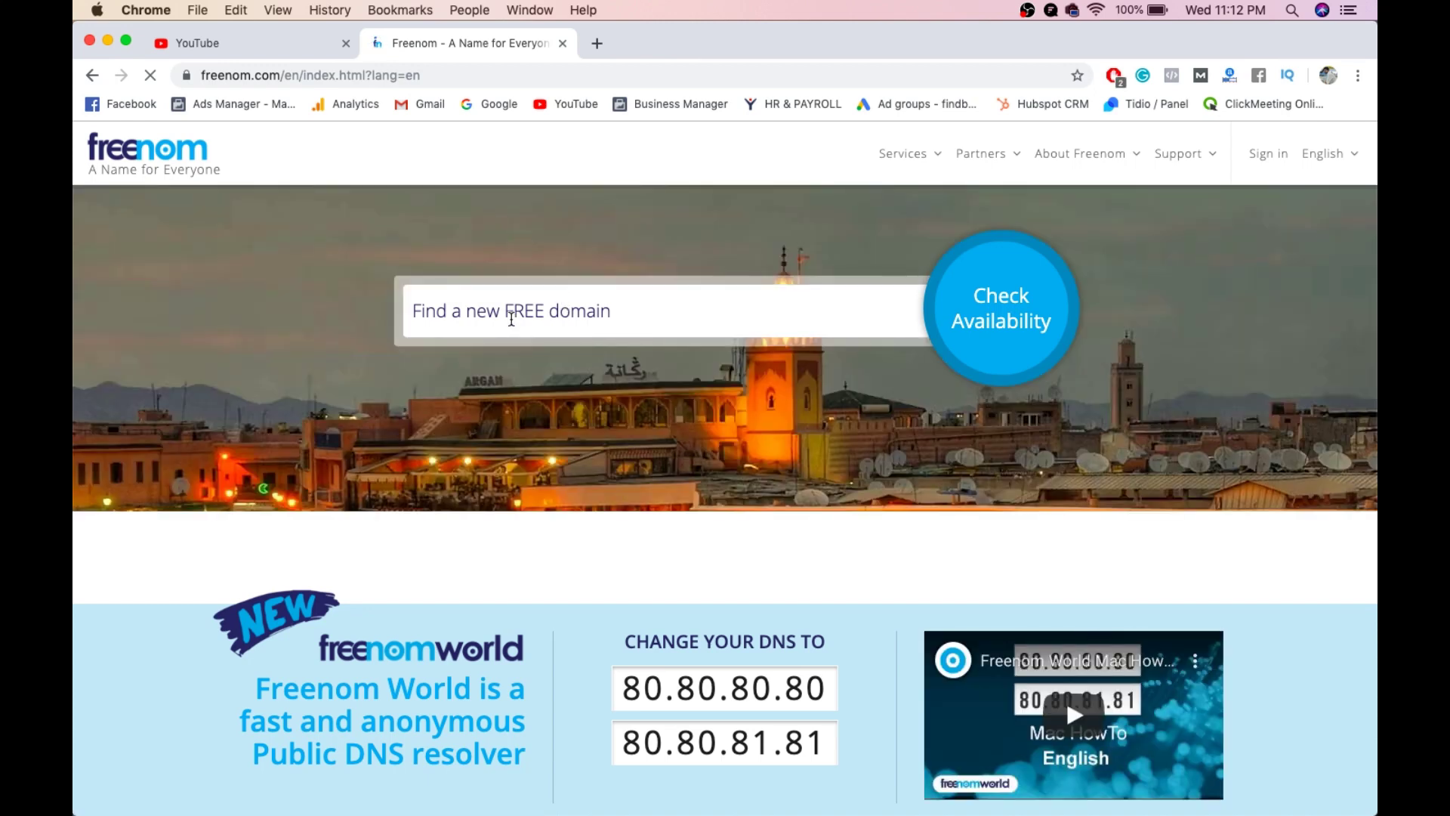
Step: Check availability for 'findbusy', add the free .tk domain and proceed to the cart's period choices
left_click(507, 313)
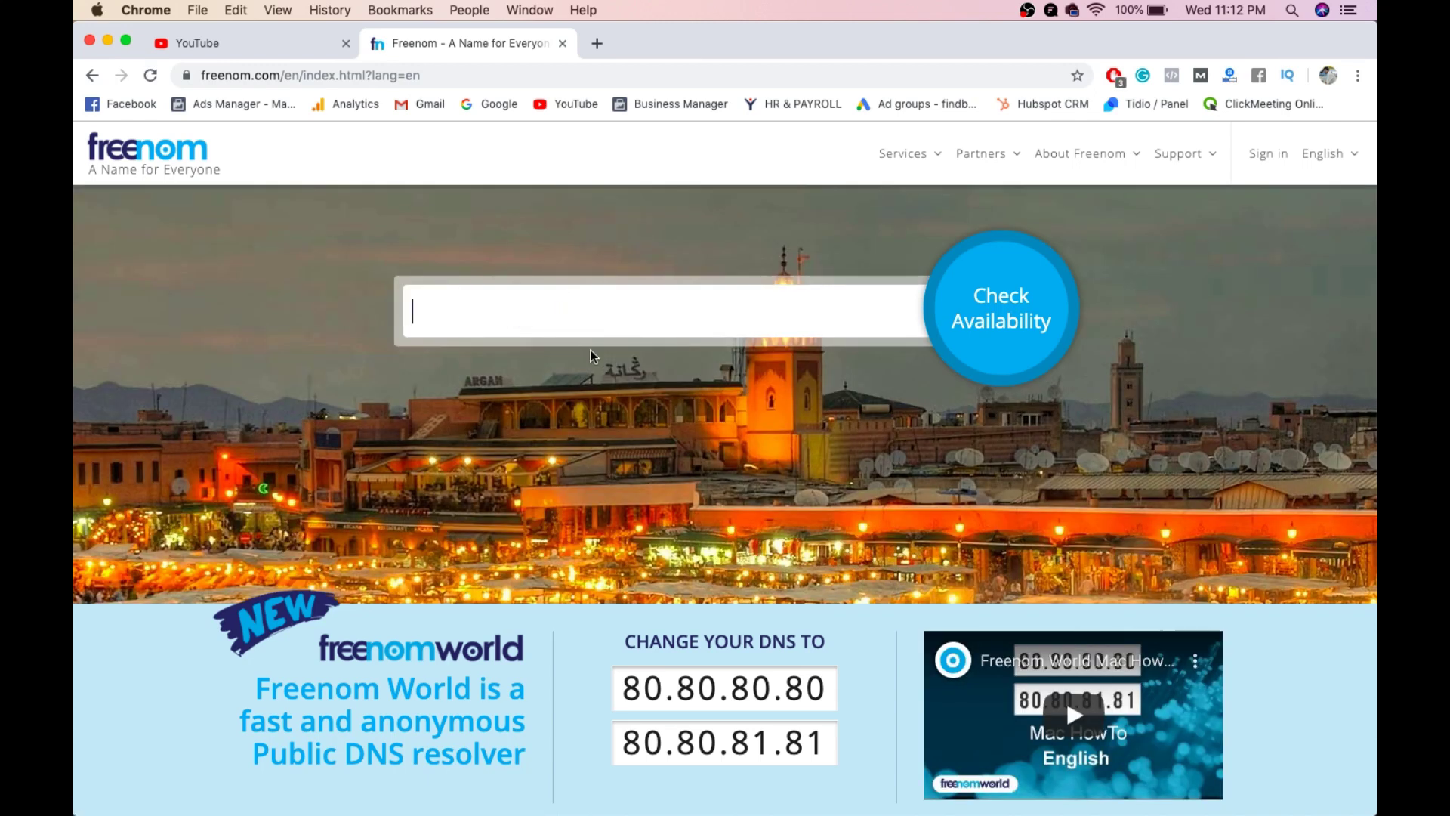
type("findbusy")
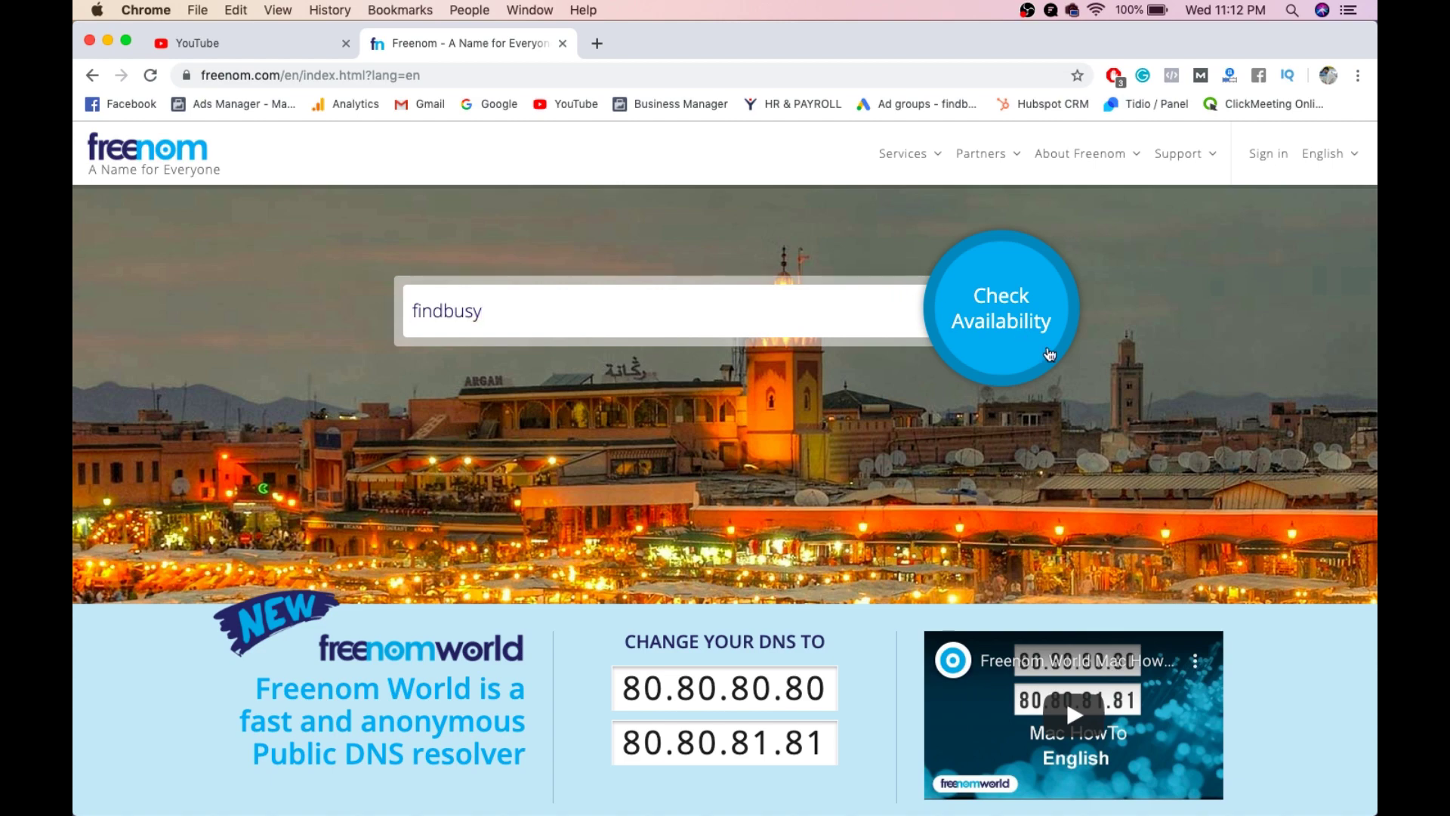
left_click(1050, 355)
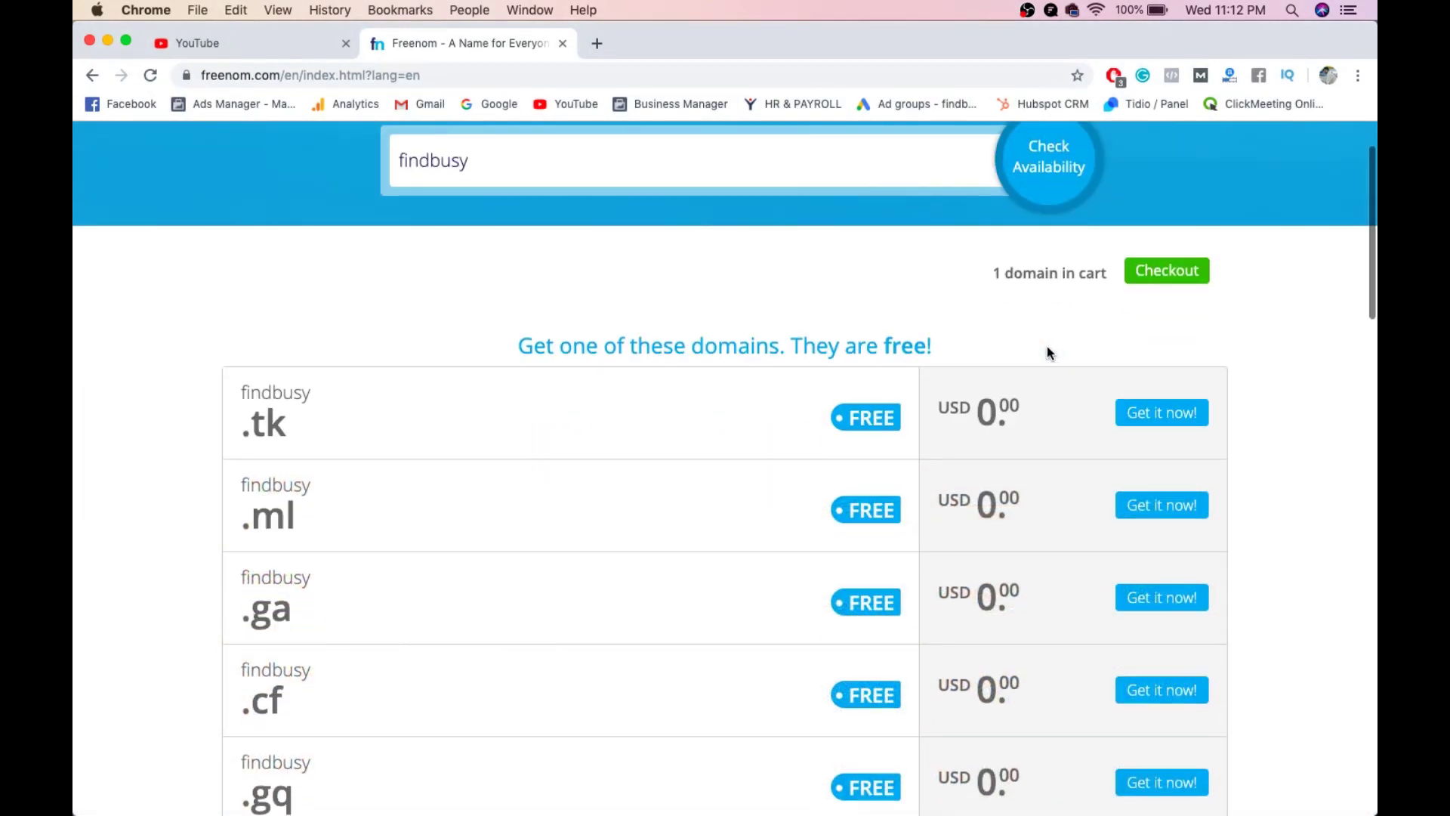
scroll(422, 498, "down", 2)
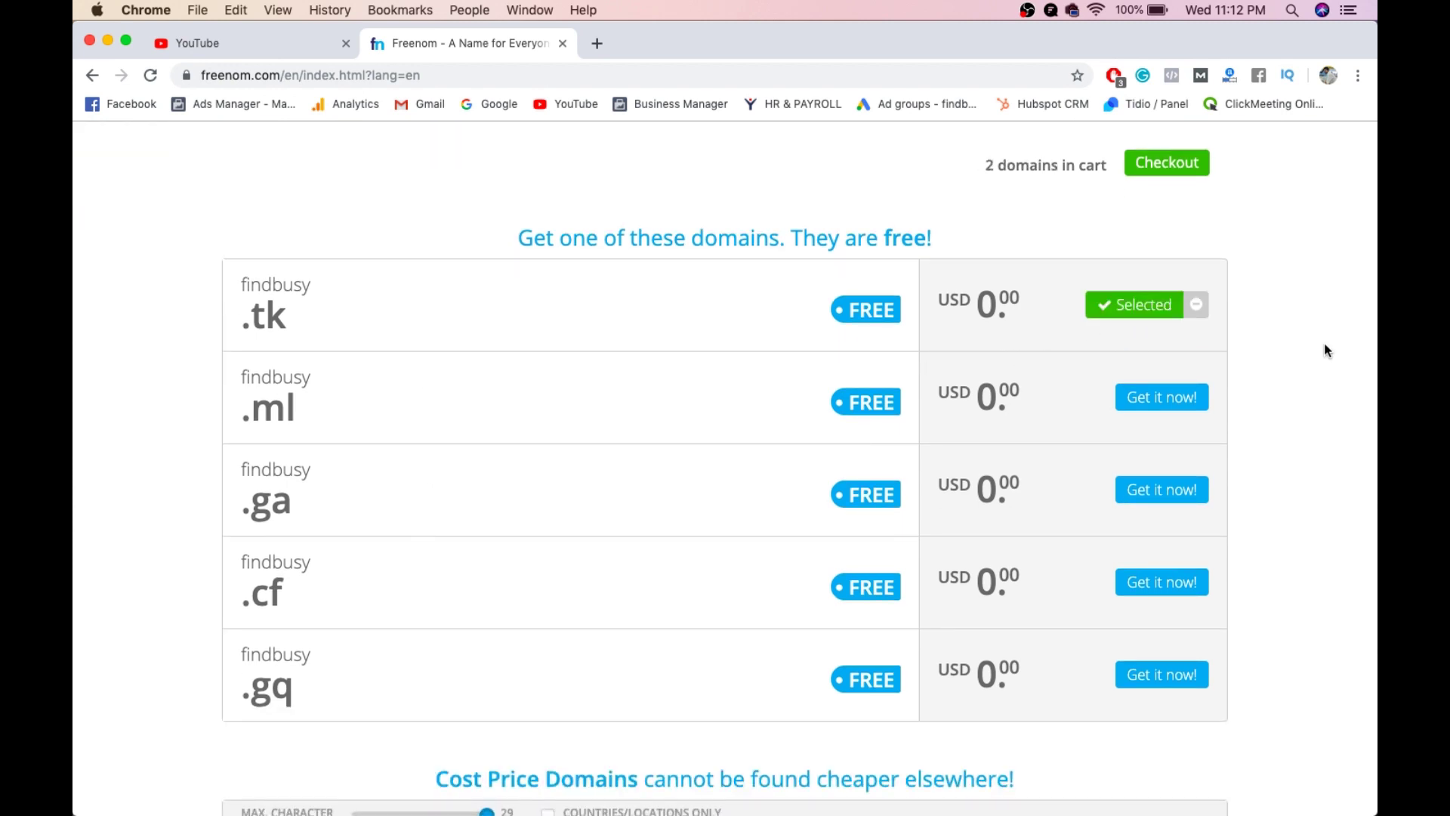
left_click(1187, 170)
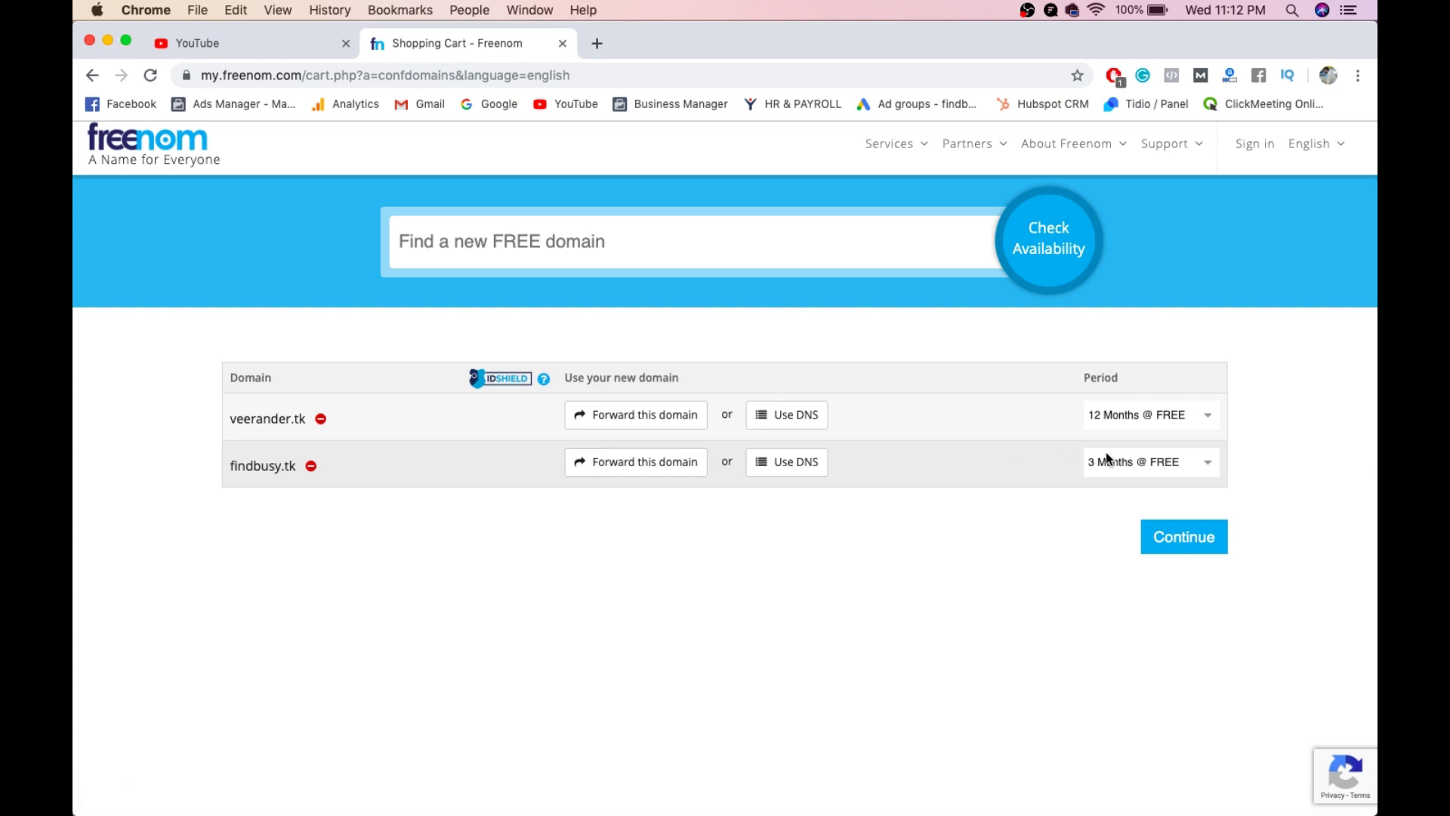
left_click(1127, 464)
Step: Choose 12 Months @ FREE for findbusy.tk, submit the checkout email for verification and switch to the incognito inbox
left_click(1120, 596)
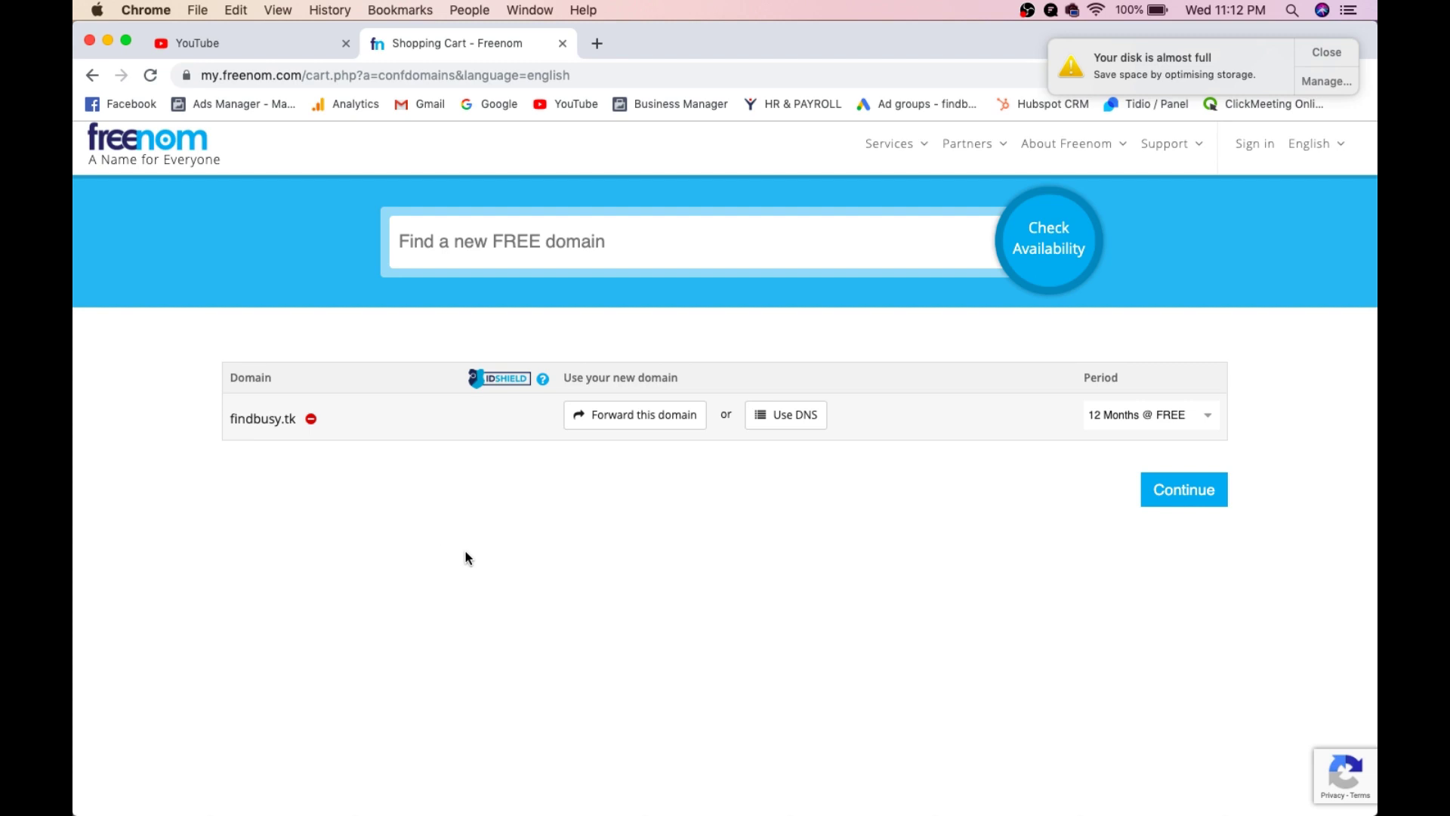
left_click(1326, 52)
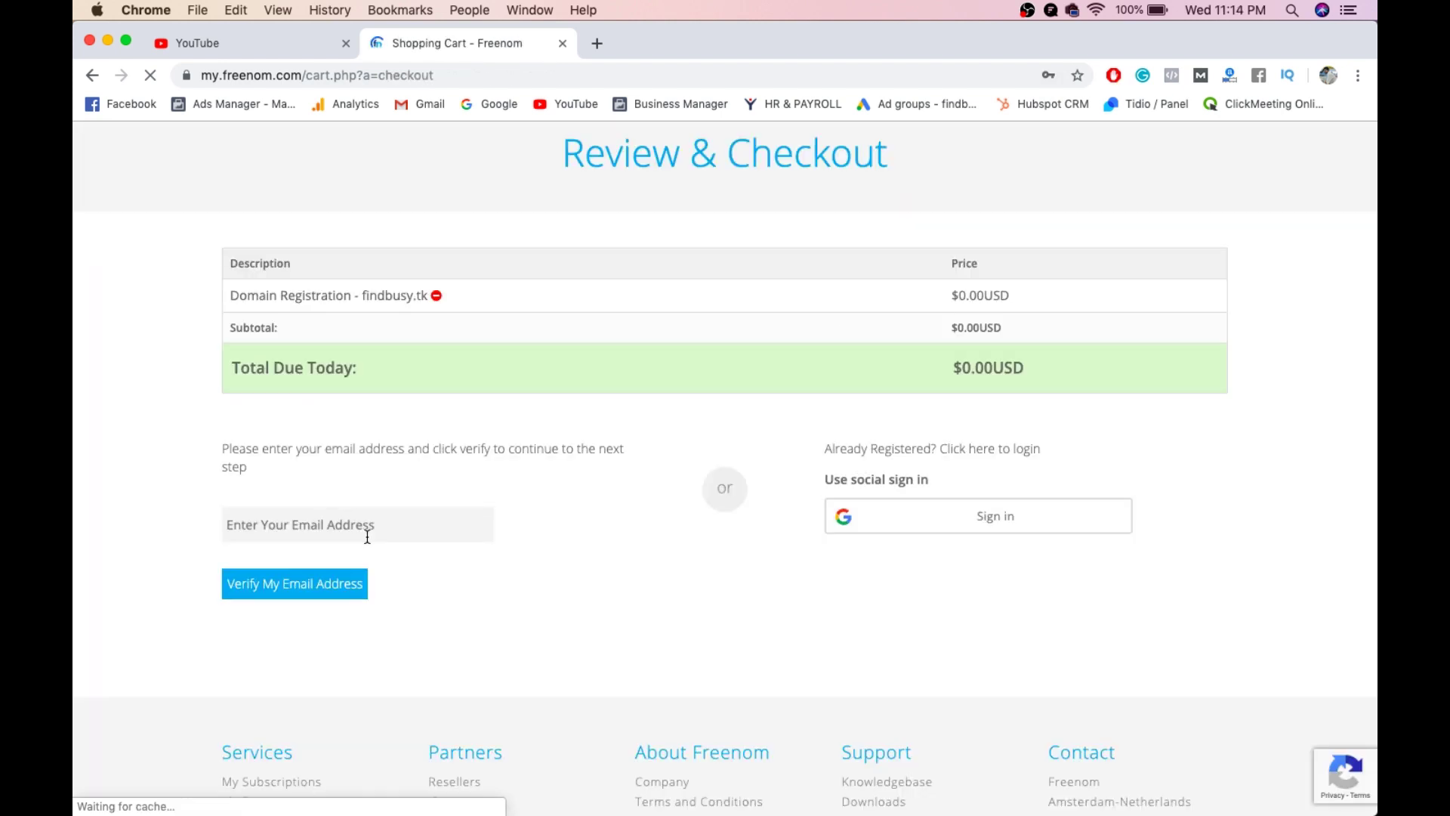
left_click(366, 536)
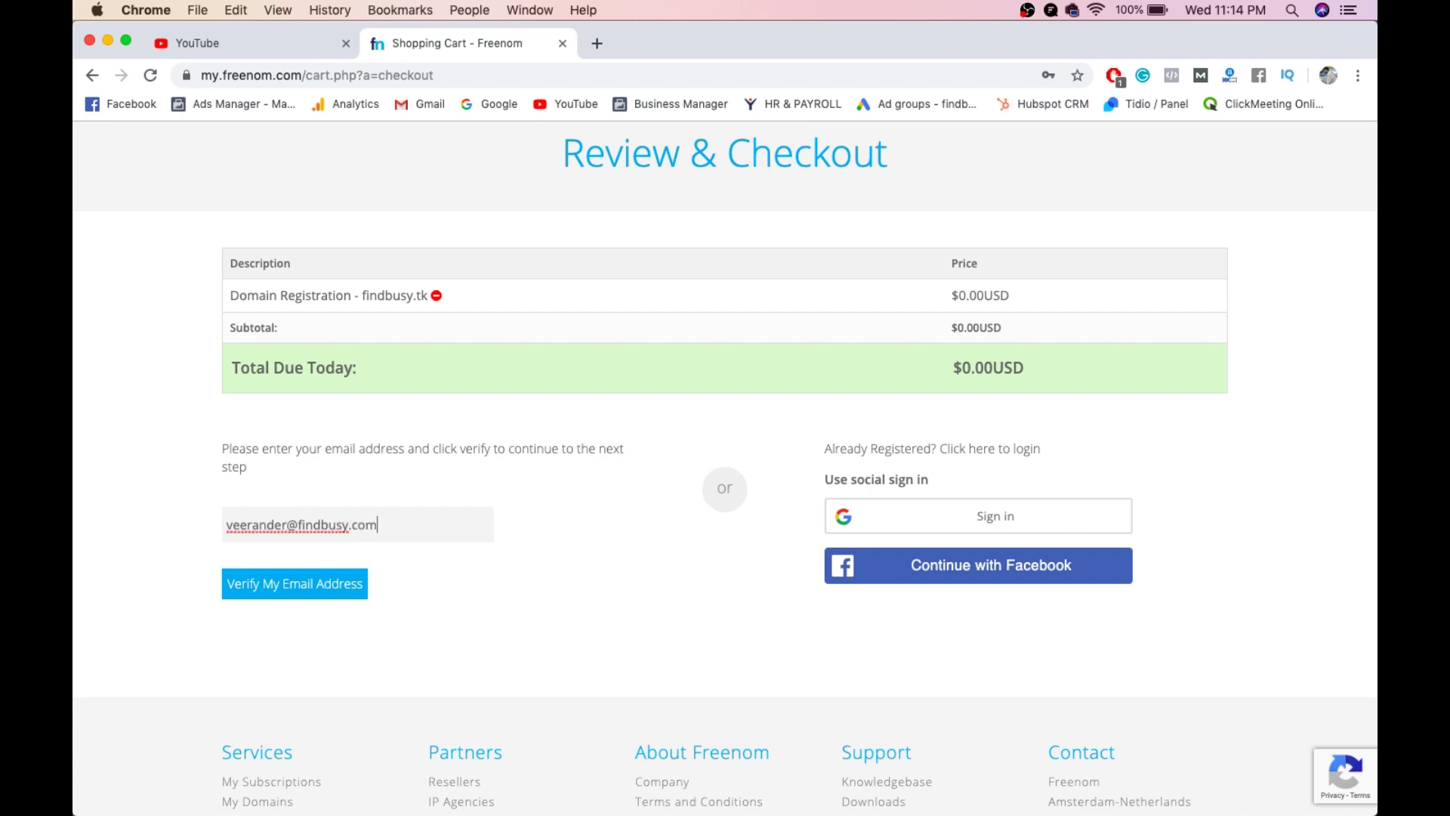
key("Return")
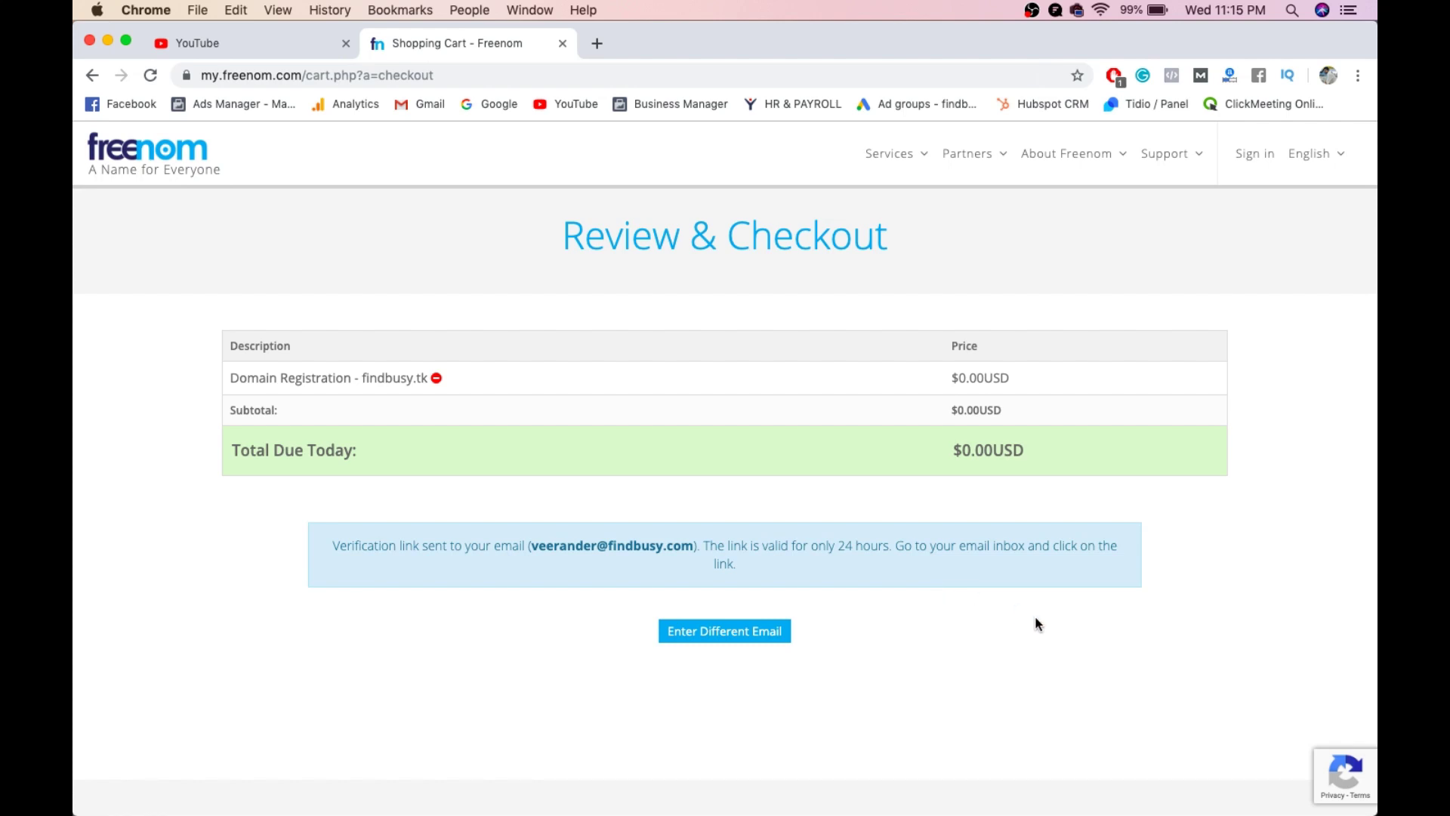
key("super+grave")
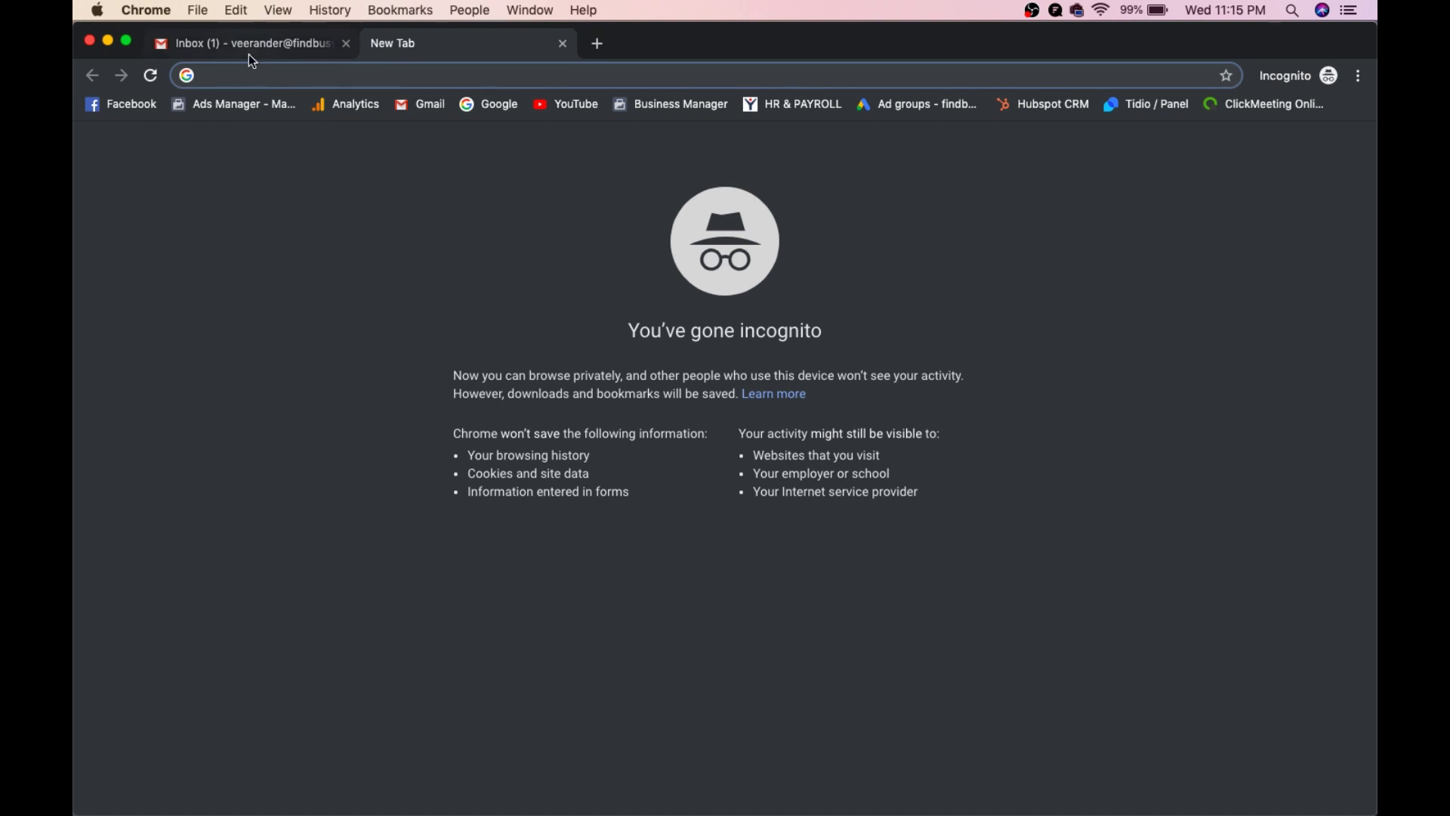
Step: Bring up the Gmail inbox to find the Freenom verification email
left_click(248, 53)
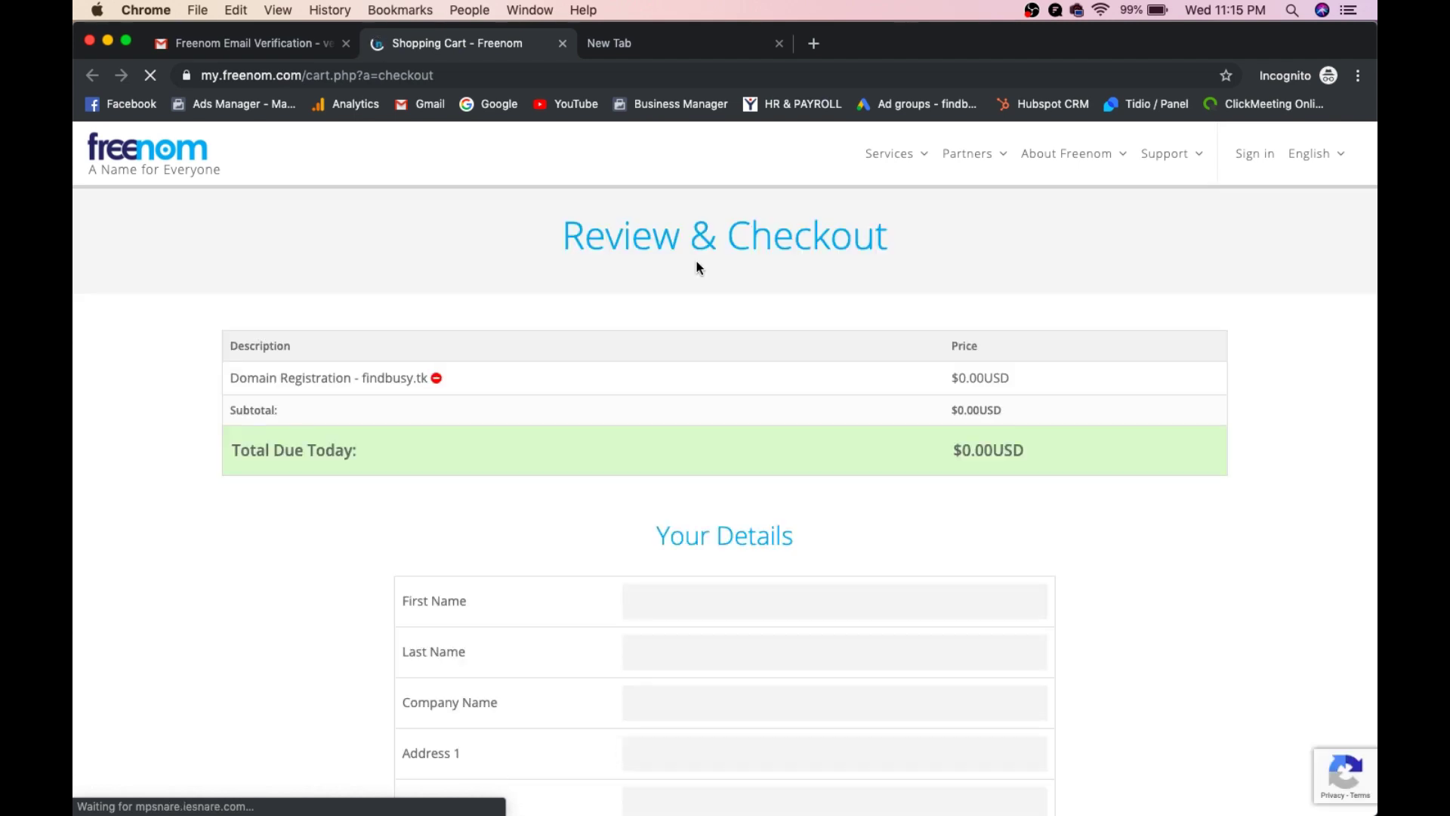
scroll(696, 267, "down", 2)
scroll(696, 267, "down", 1)
scroll(698, 268, "down", 1)
scroll(697, 268, "down", 1)
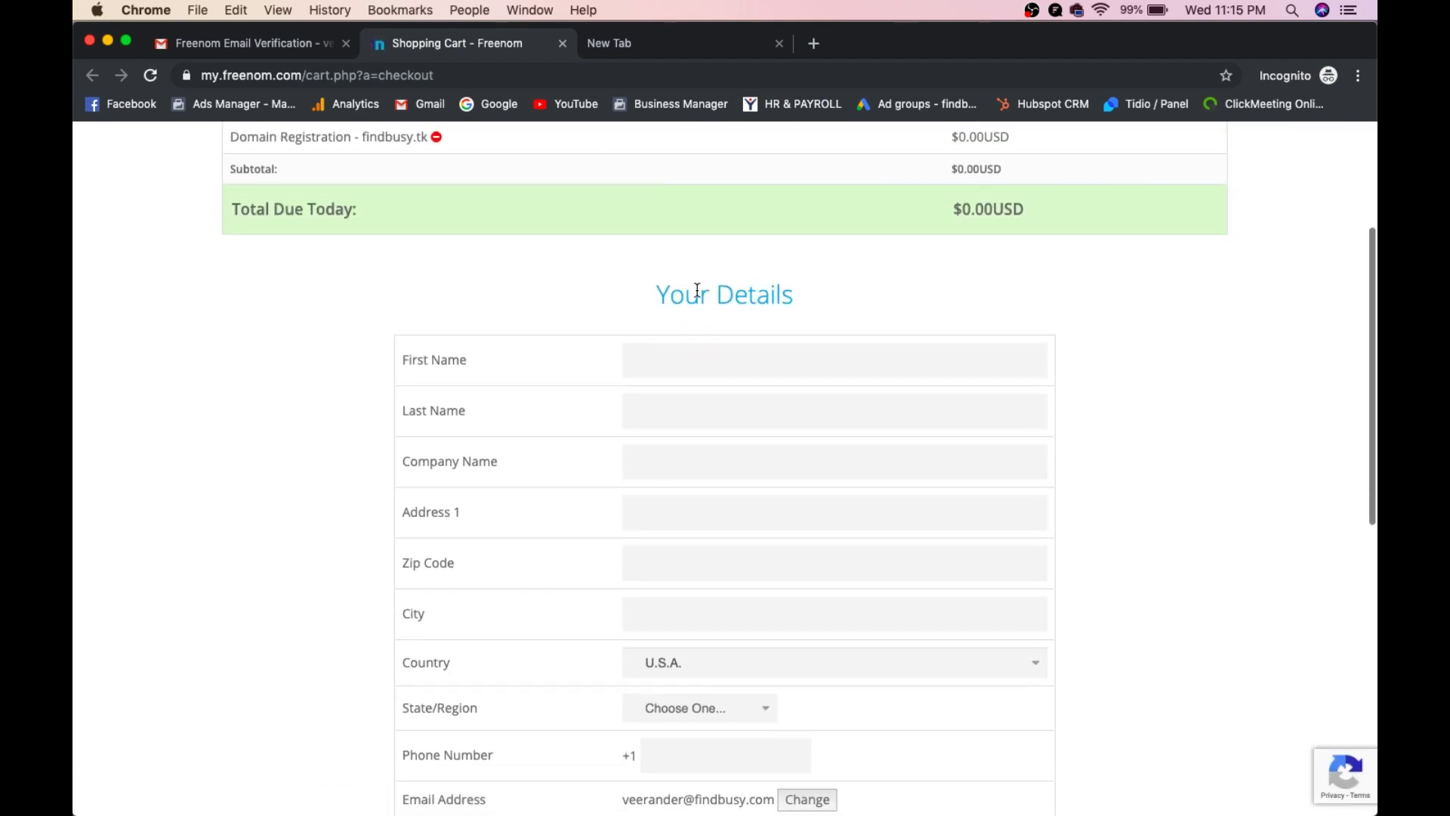
Step: Enter the first and last name, company FINDBUSY, street address, zip code and city Hyderabad
left_click(700, 359)
type("veeru")
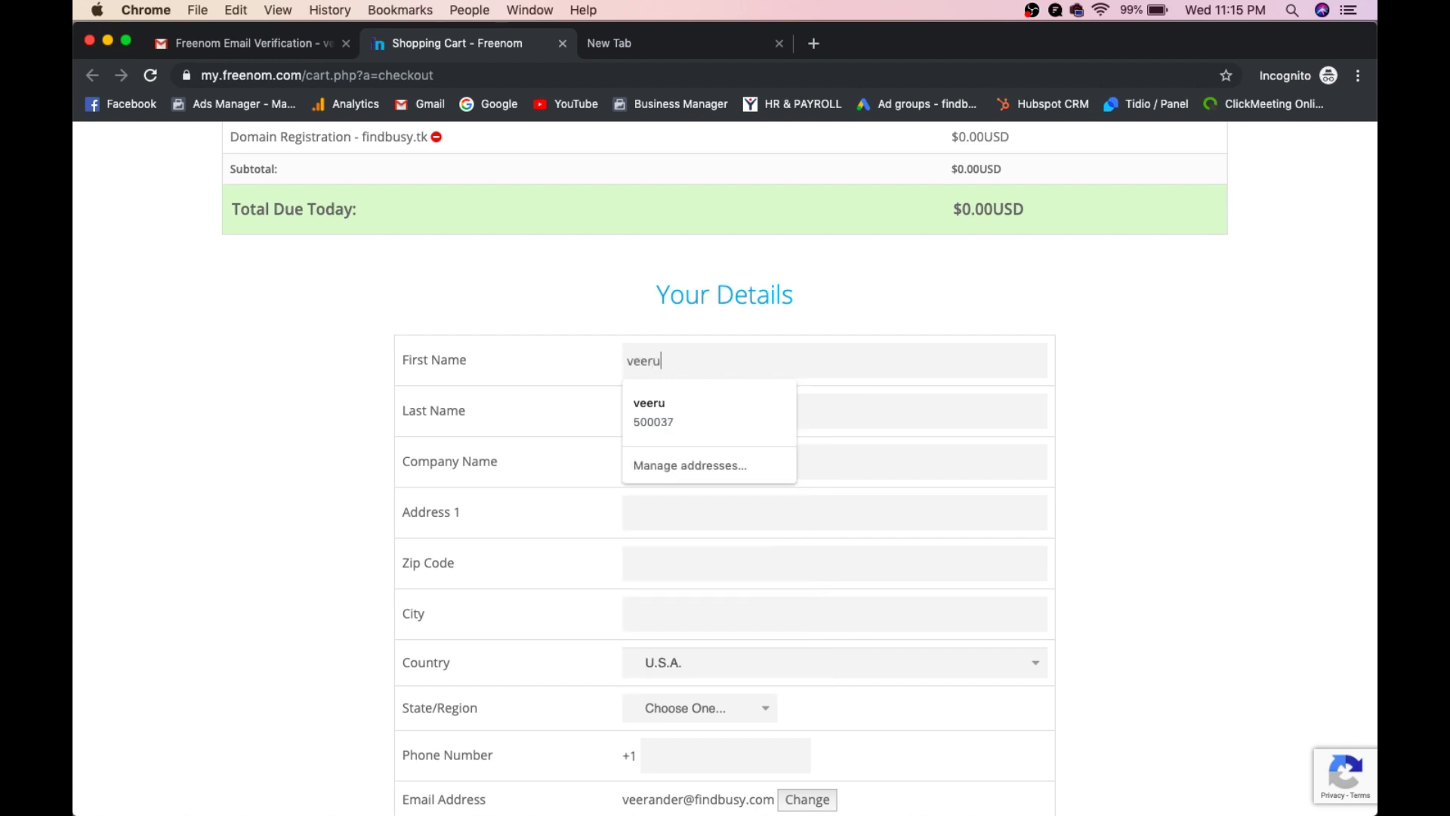
key("Tab")
type("C")
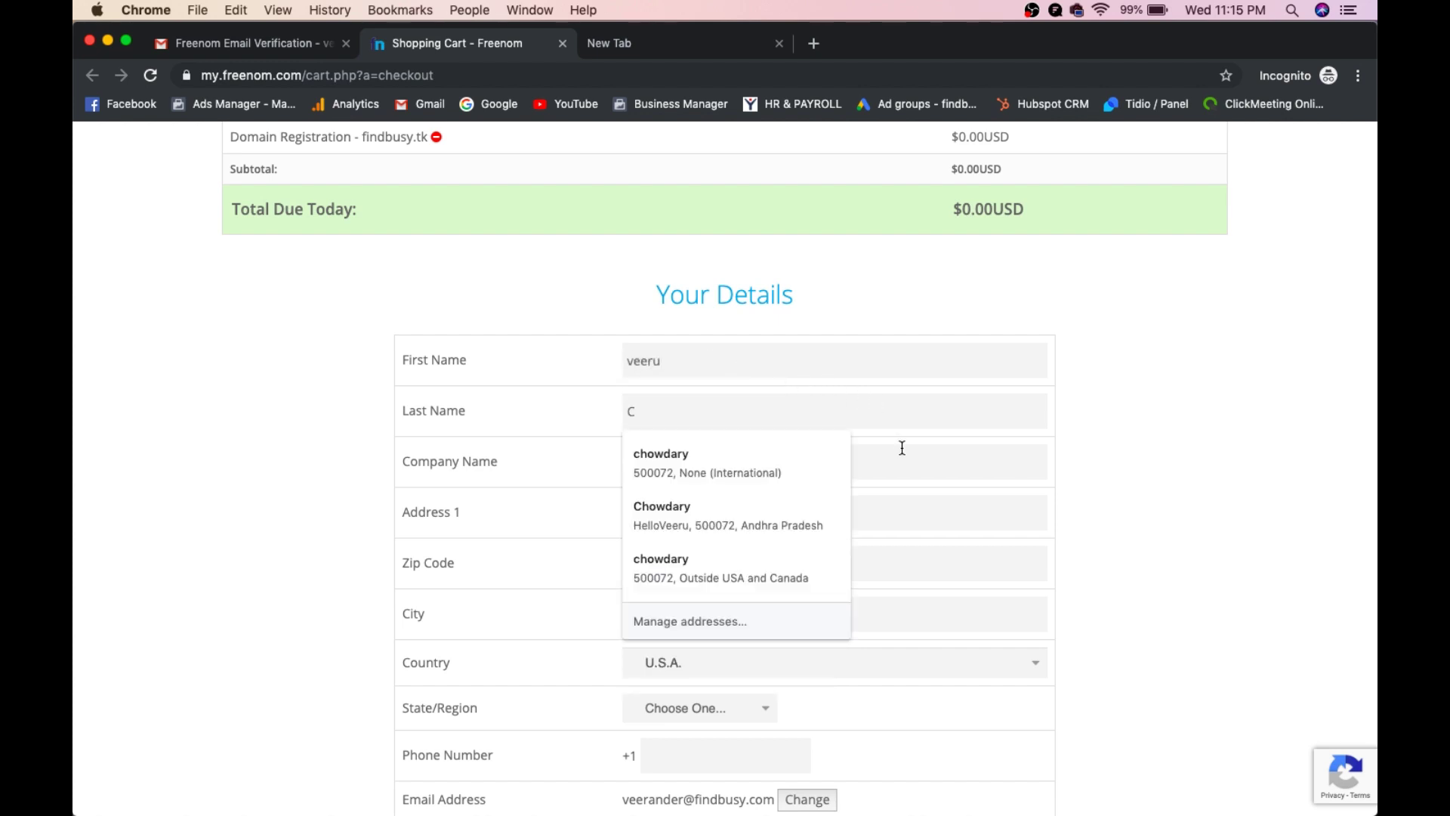
left_click(902, 457)
type("NDBUSY")
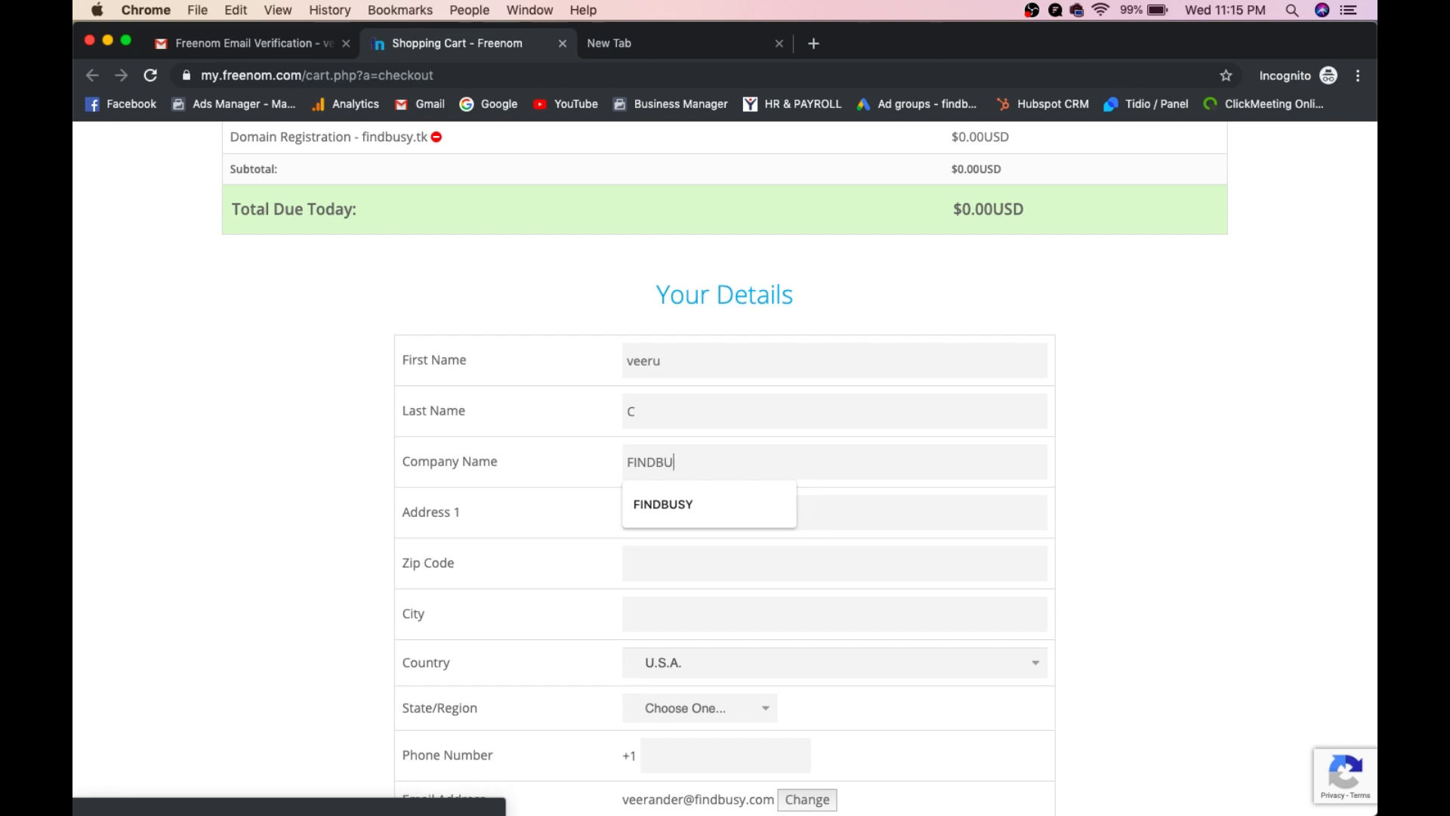
left_click(766, 506)
type("K")
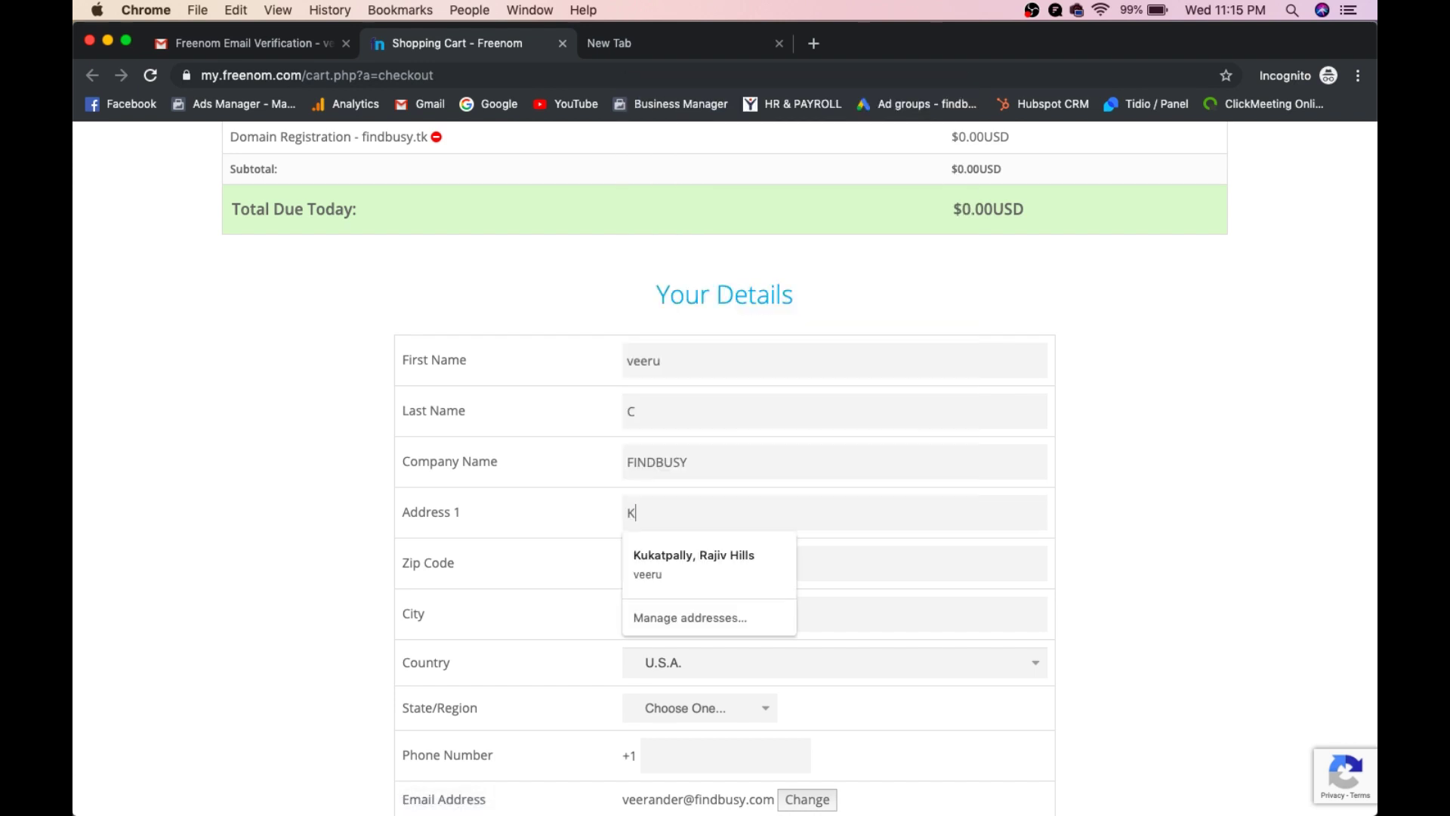
type("PHB")
left_click(764, 561)
type("500072")
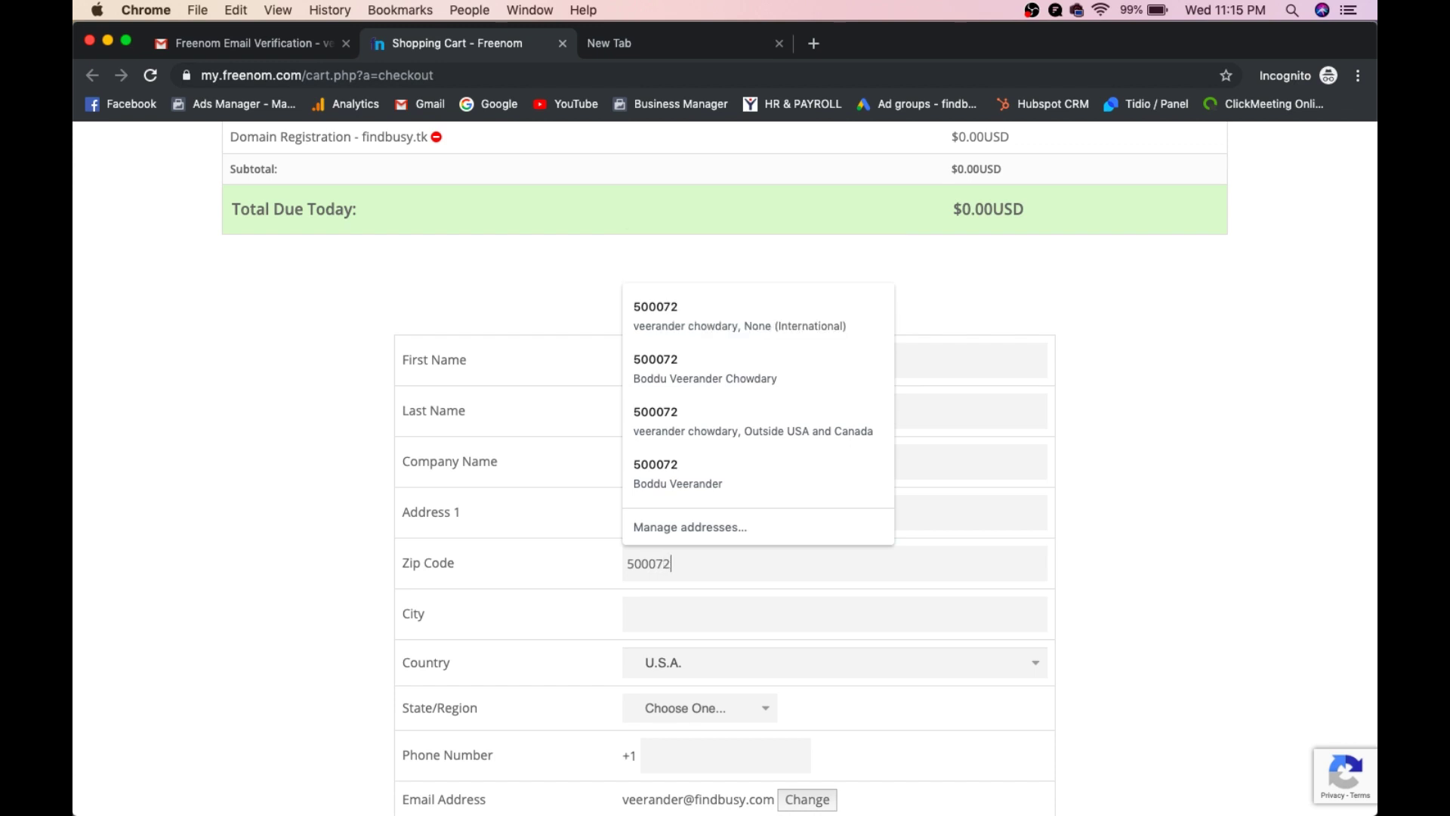
left_click(776, 623)
type("Hyderabad")
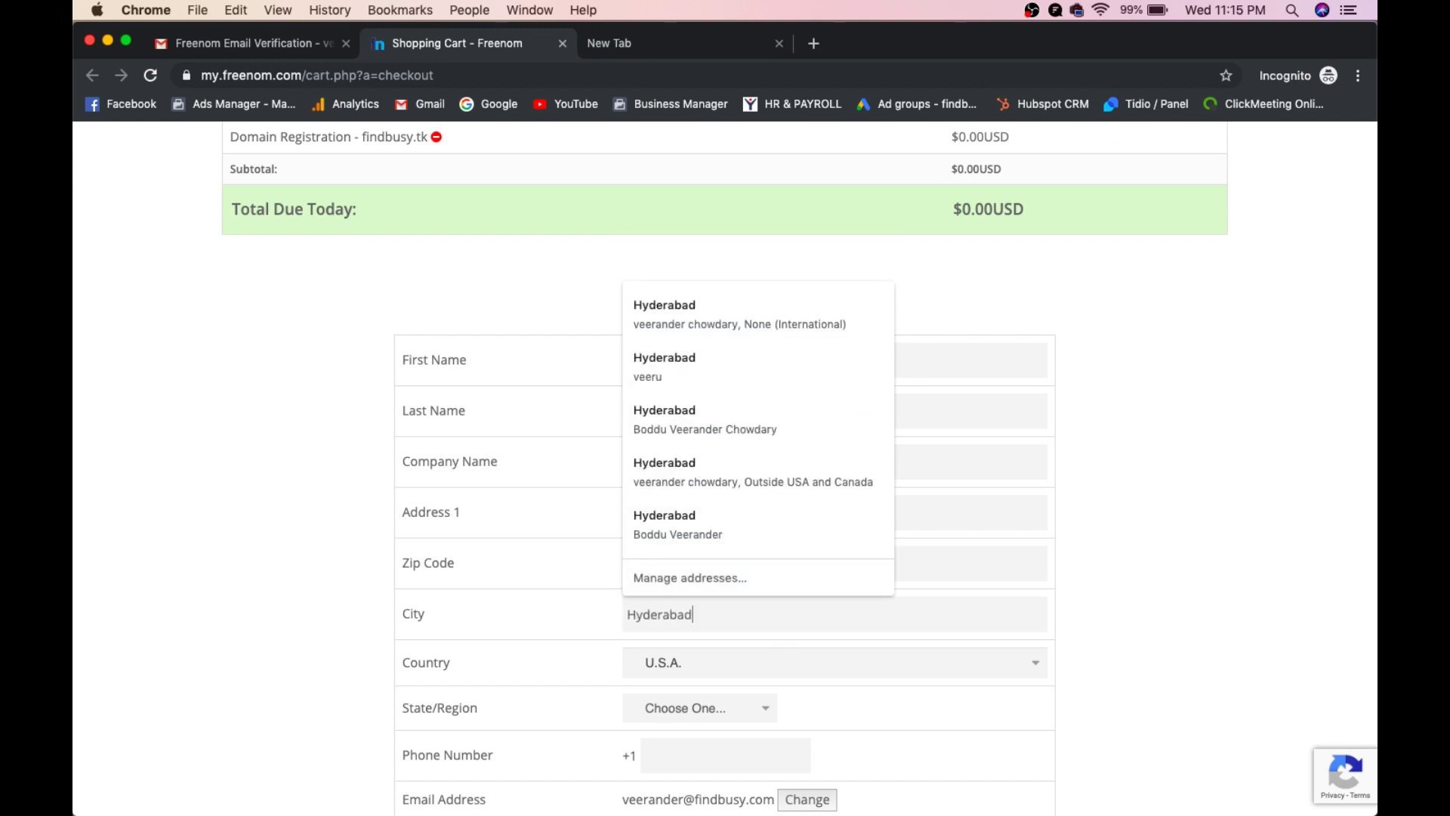
Step: Select India and Andhra Pradesh, enter the phone number and matching account passwords
left_click(785, 662)
type("india")
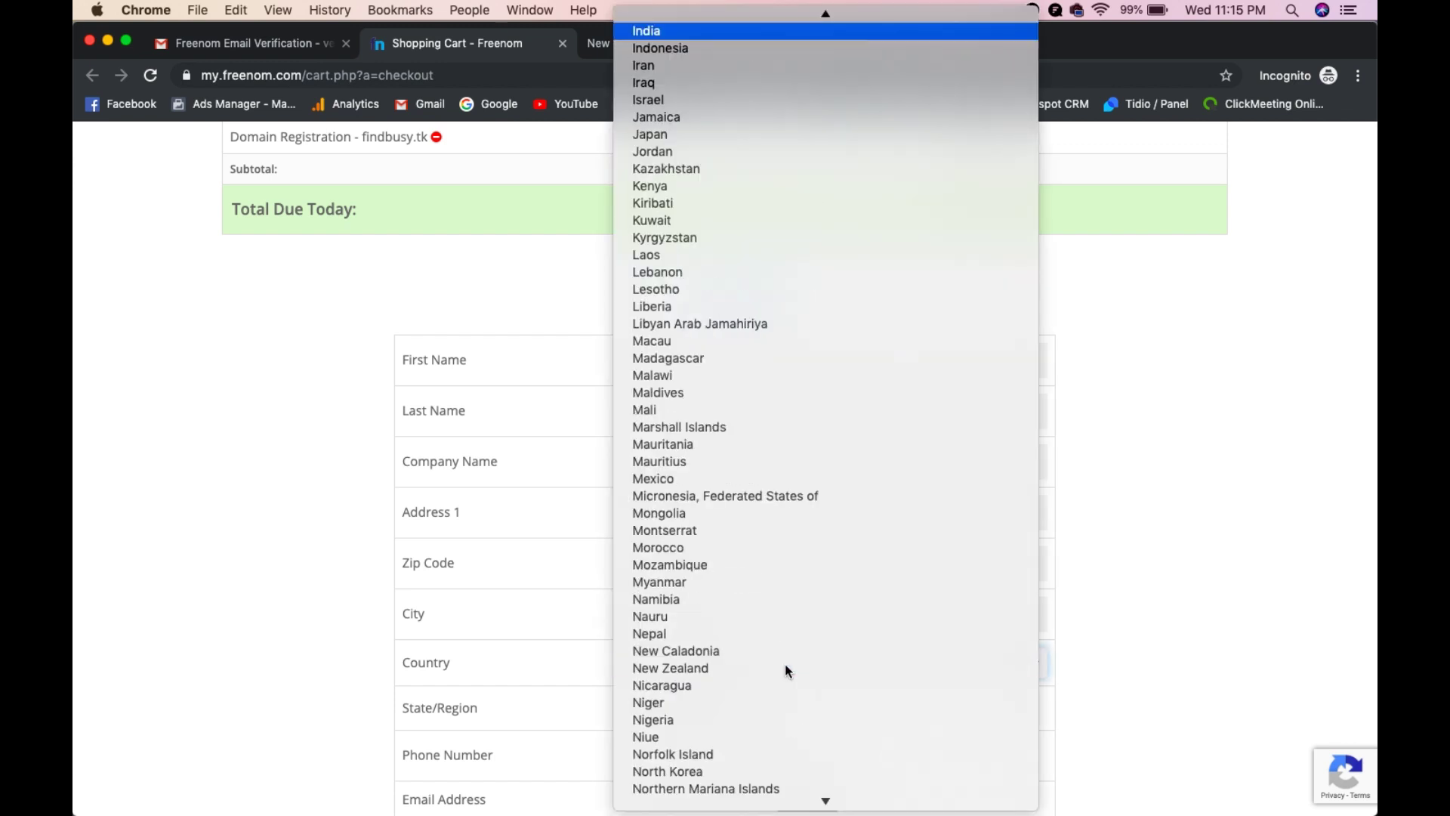
key("Return")
scroll(786, 663, "down", 4)
scroll(743, 595, "down", 2)
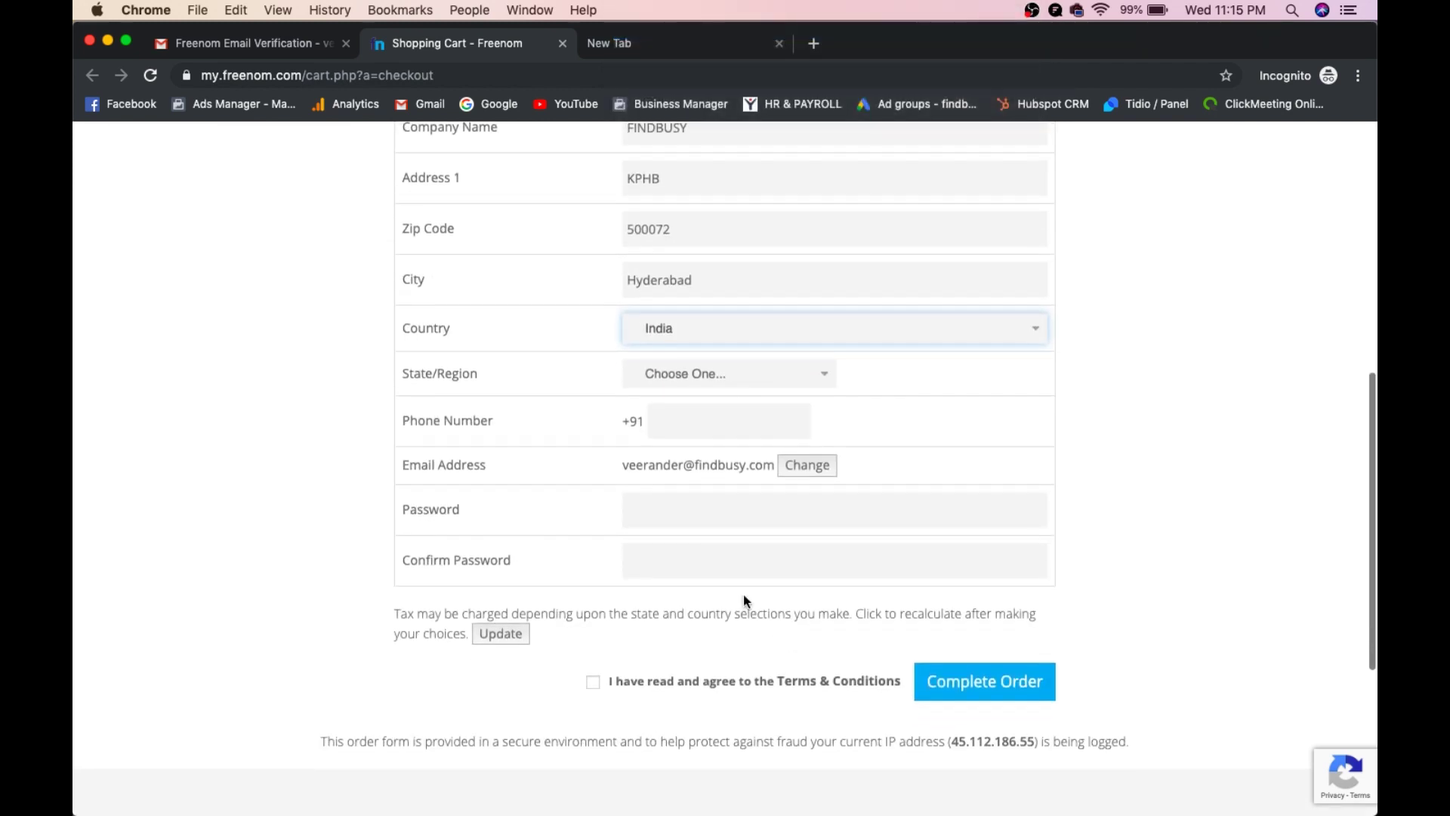
left_click(721, 370)
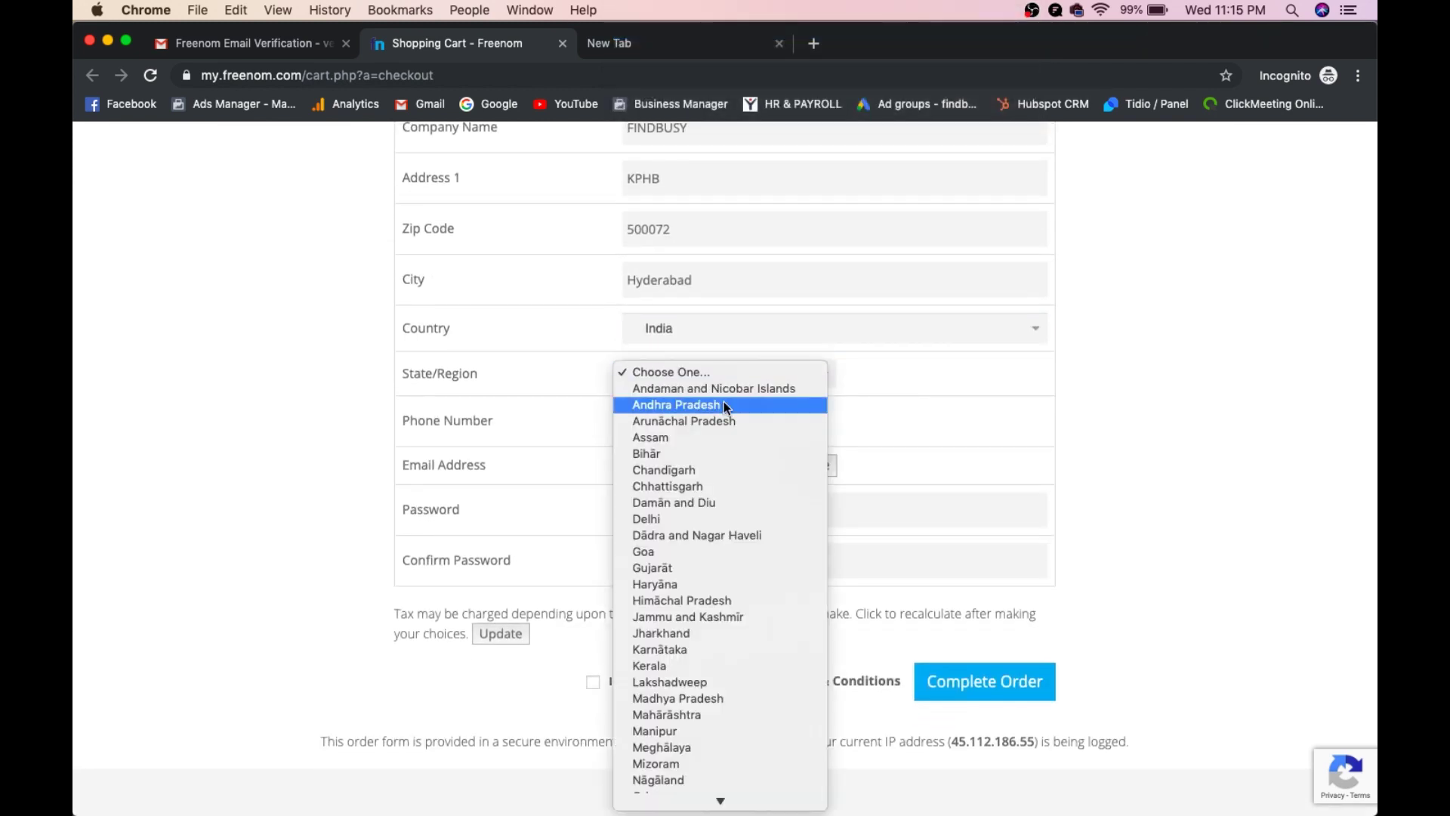
left_click(641, 404)
left_click(709, 430)
type("917")
key("BackSpace")
key("BackSpace")
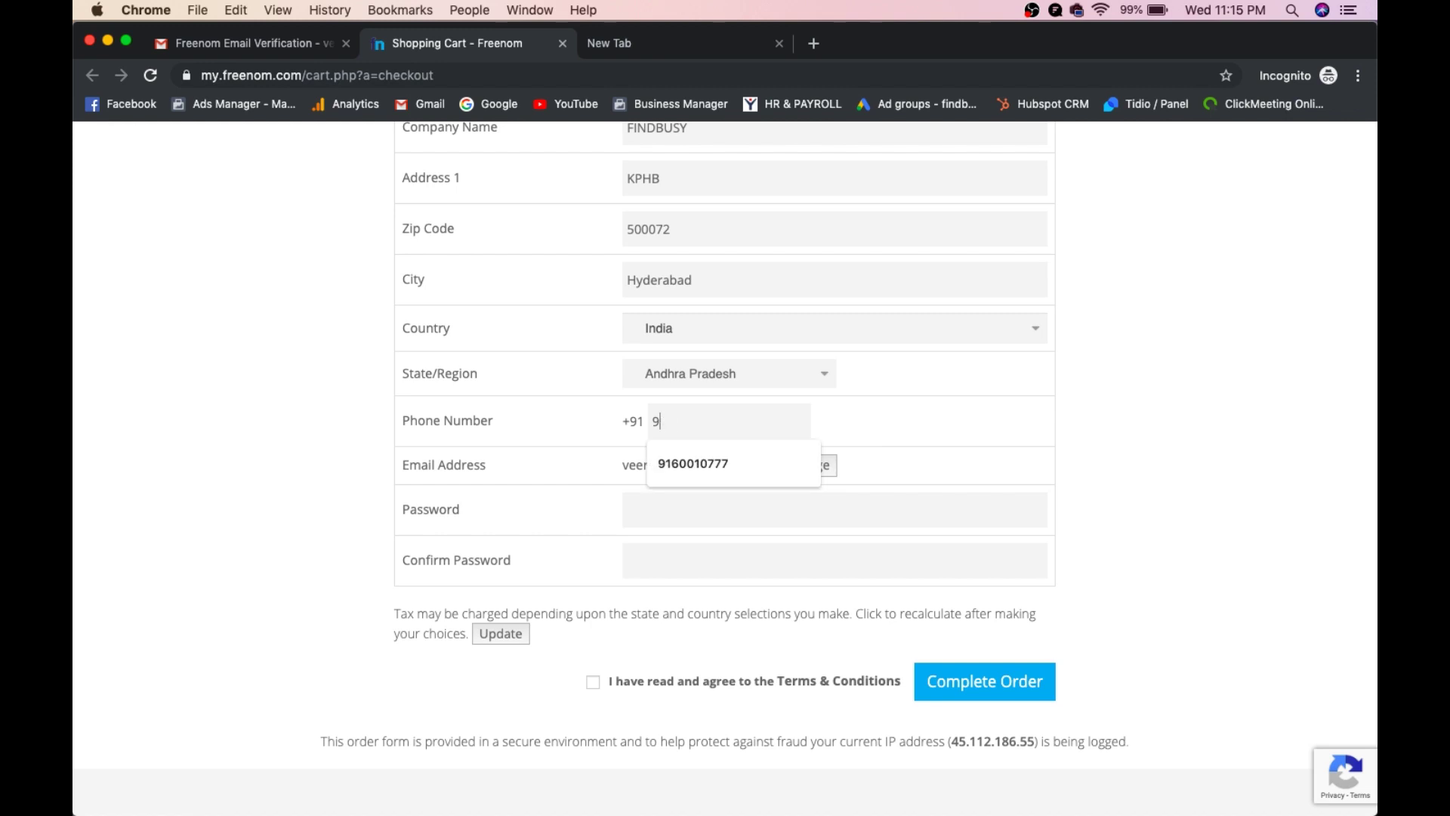
left_click(766, 513)
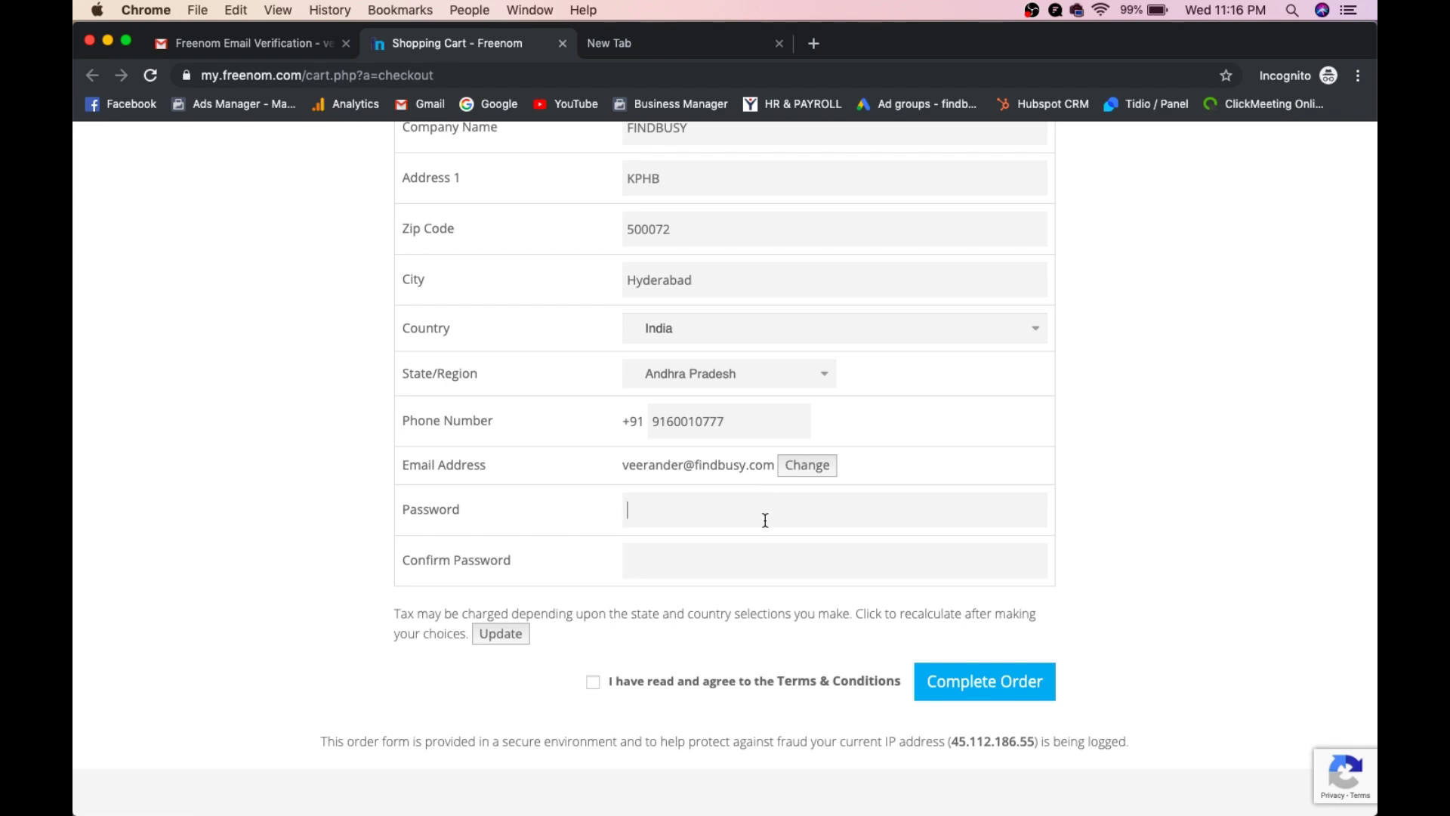
type("aaaaaa")
type("aaaa")
key("Tab")
type("a")
type("aaaaaaa")
type("aa")
Step: Agree to the Terms & Conditions and complete the order
left_click(591, 684)
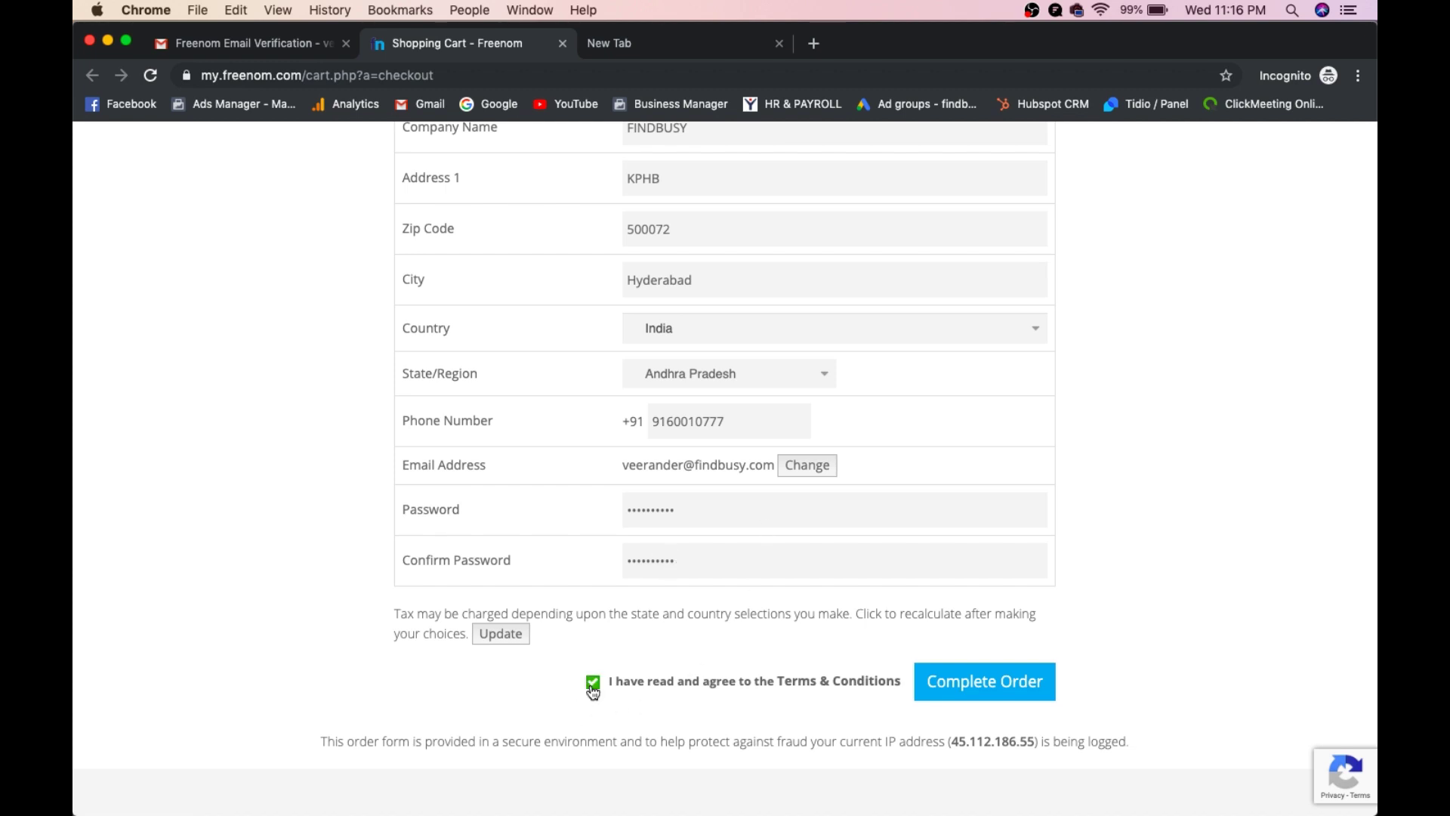
left_click(971, 688)
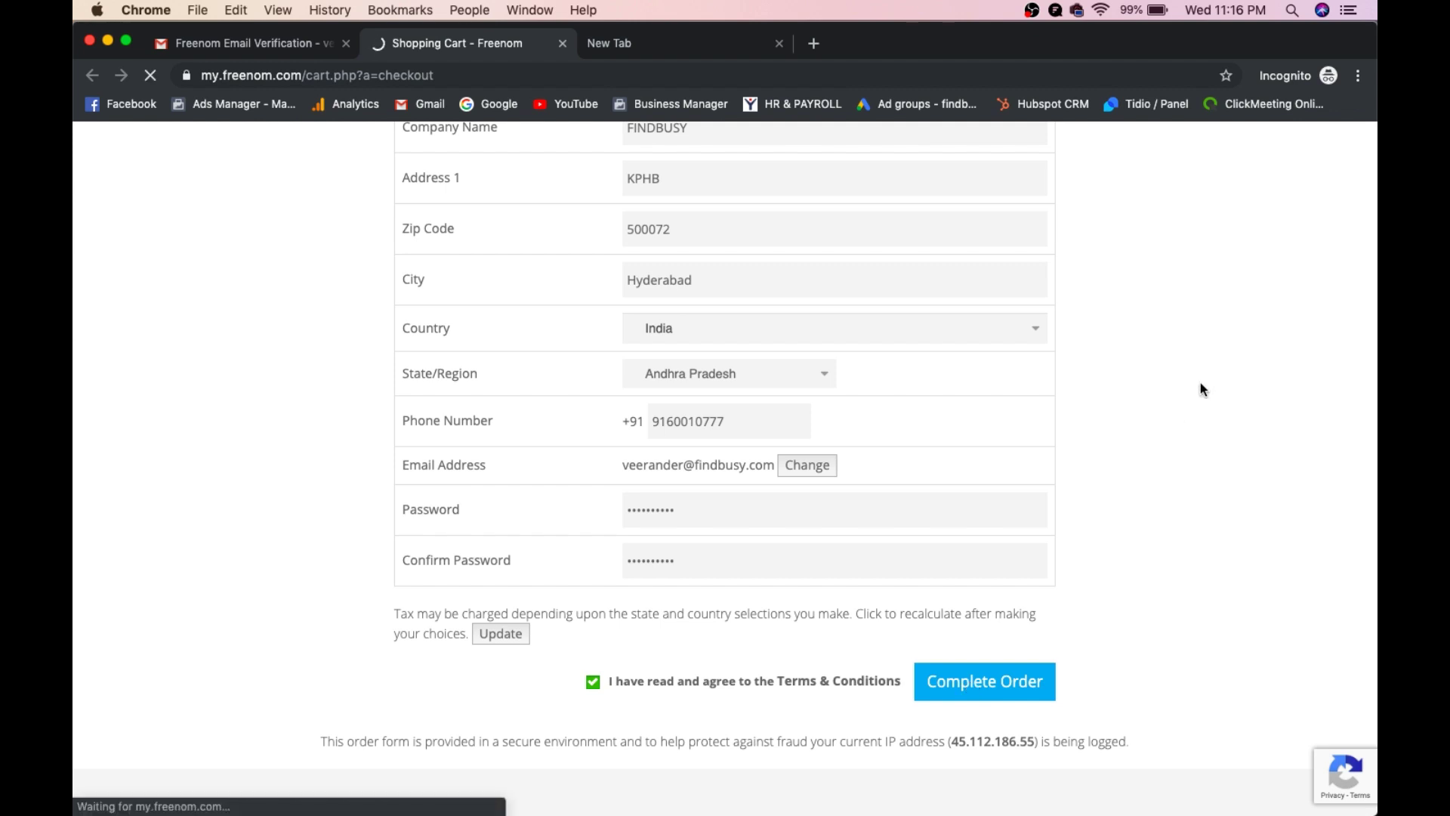